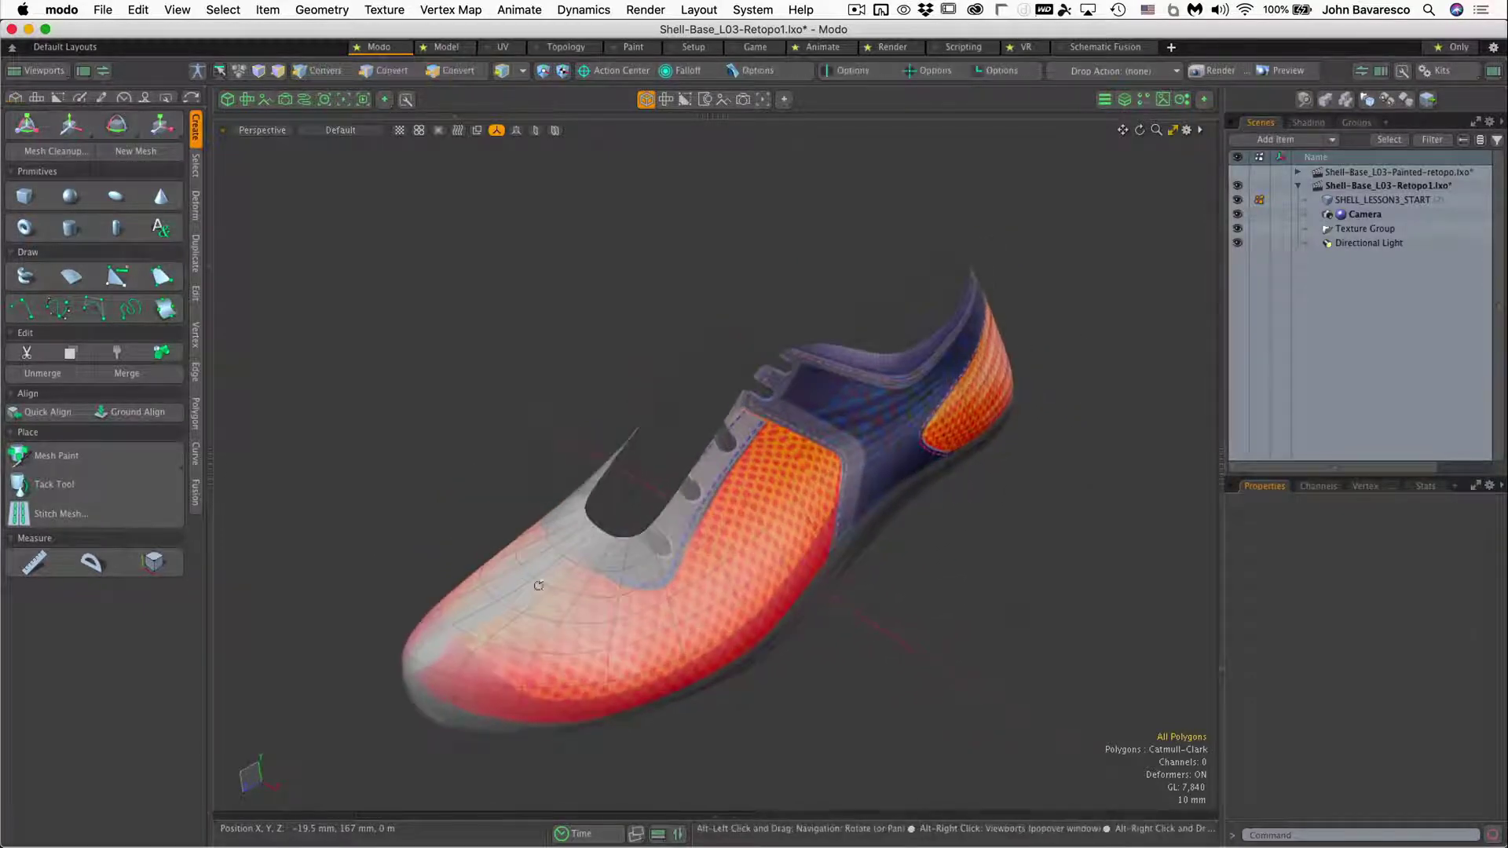
Show the shoe from the top and select all connected polygons of the SHELL_LESSON3_START (2) mesh.
alt+drag(538, 585, 503, 417)
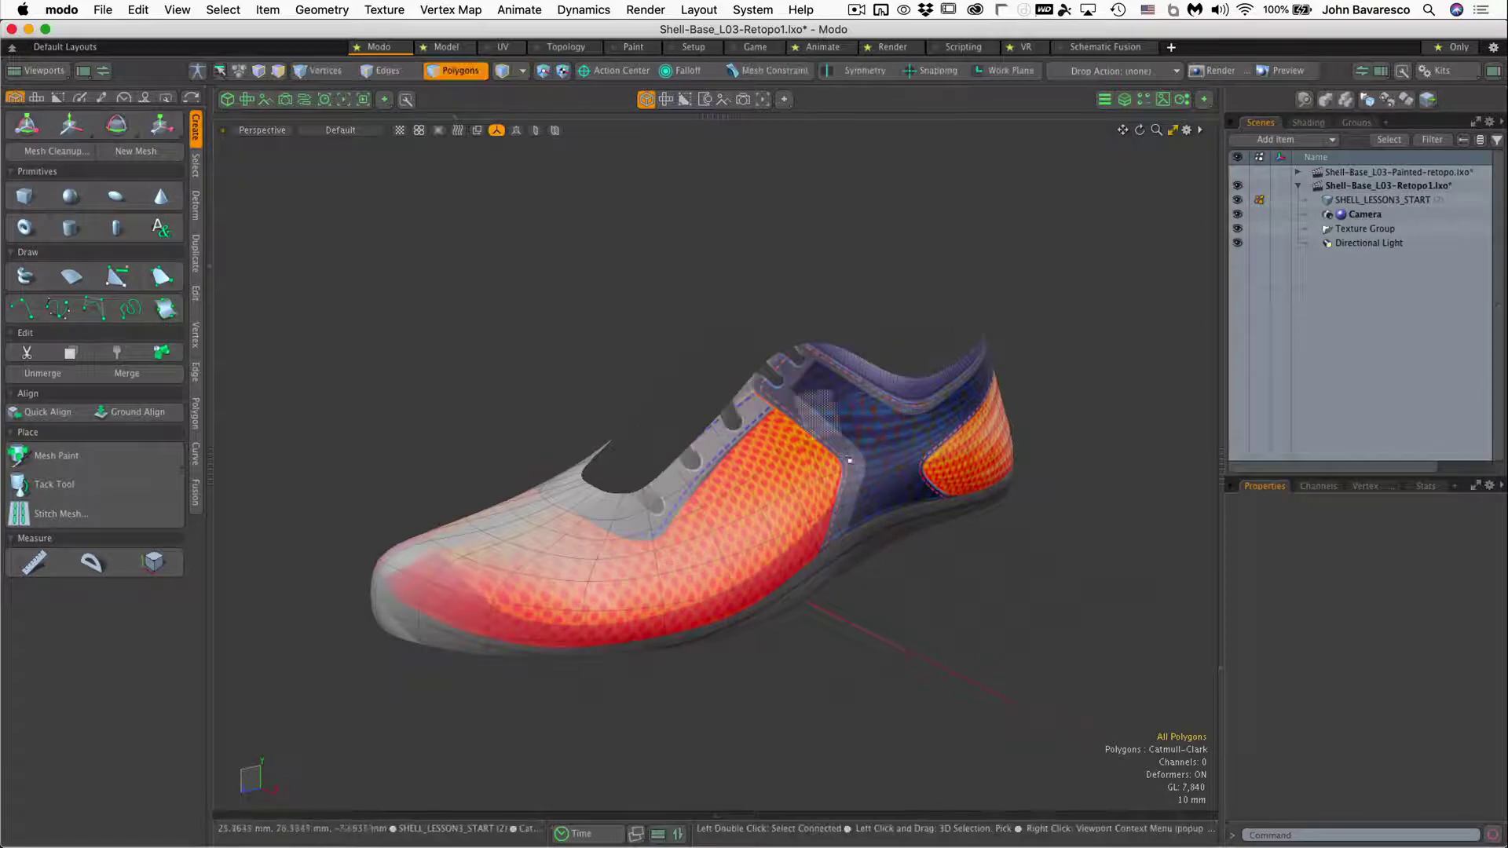
ctrl+alt+drag(734, 480, 731, 616)
key(ctrl+space)
click(766, 497)
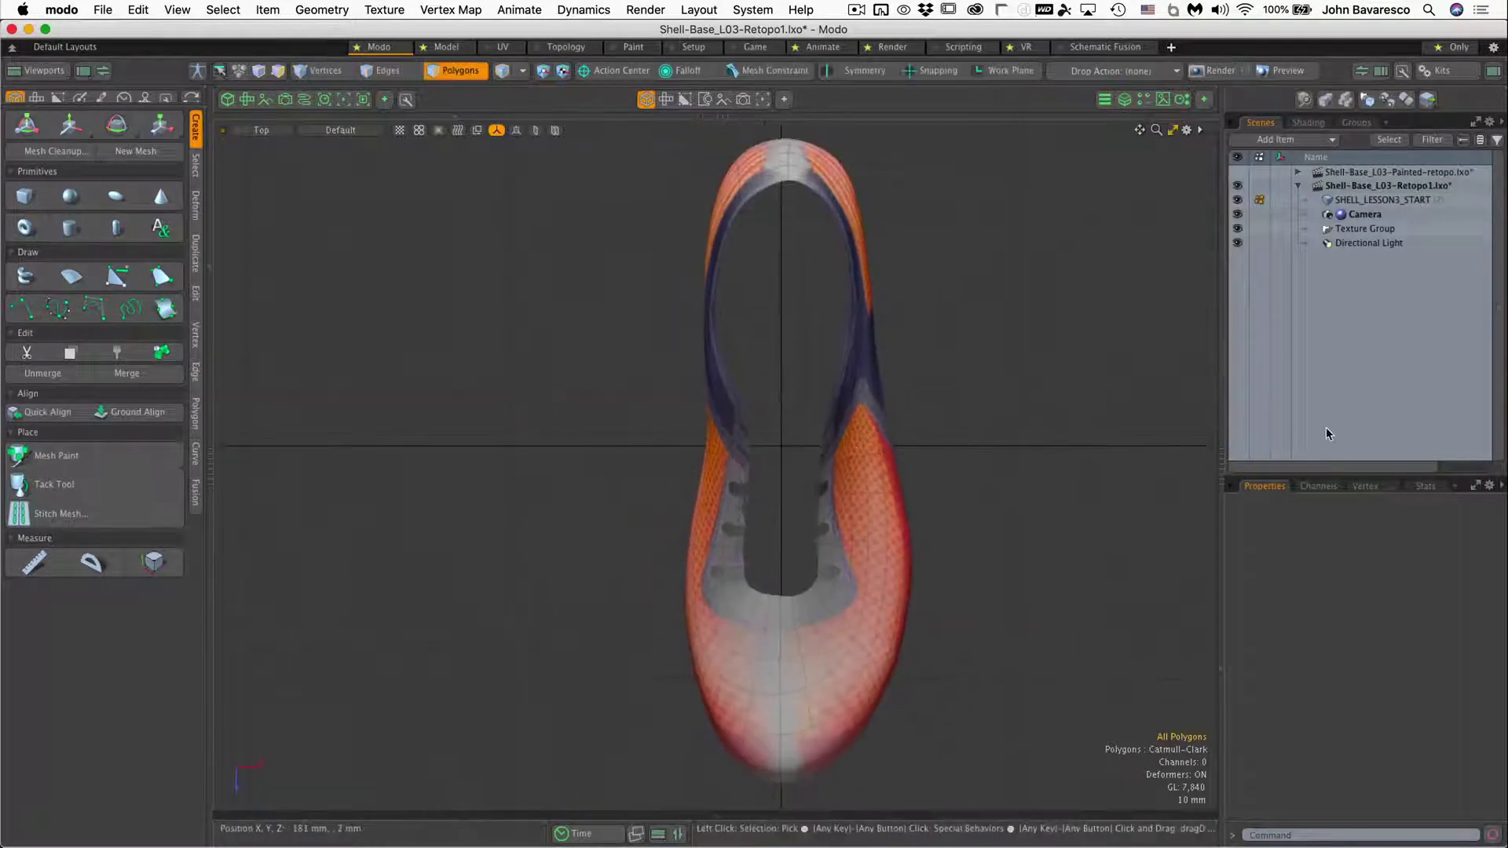
click(1358, 201)
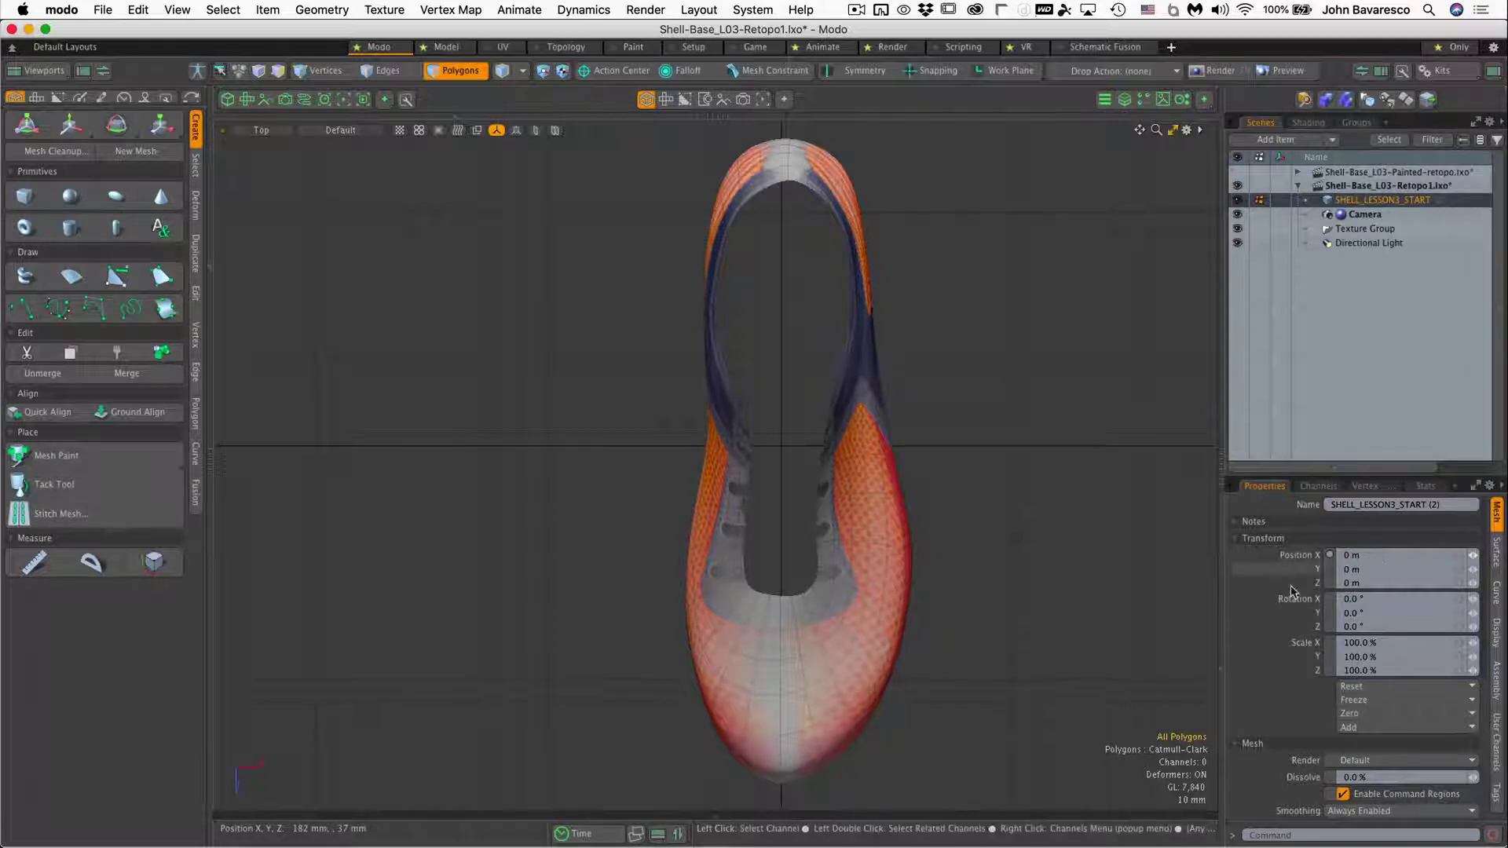
mouse_move(797, 479)
ctrl+alt+mouse_down()
mouse_move(805, 455)
mouse_move(798, 482)
ctrl+alt+mouse_up()
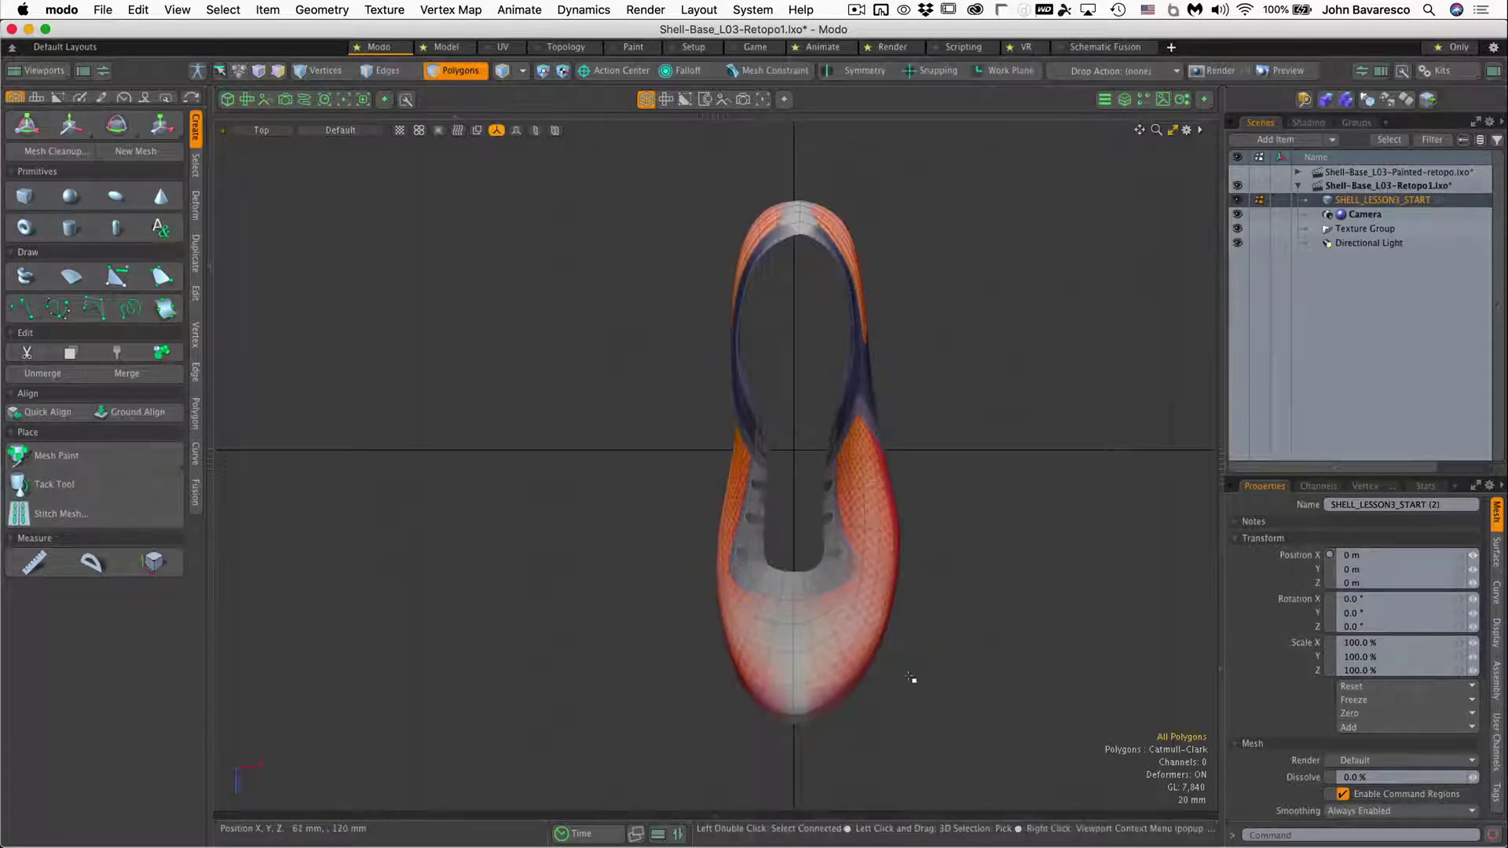
double_click(864, 477)
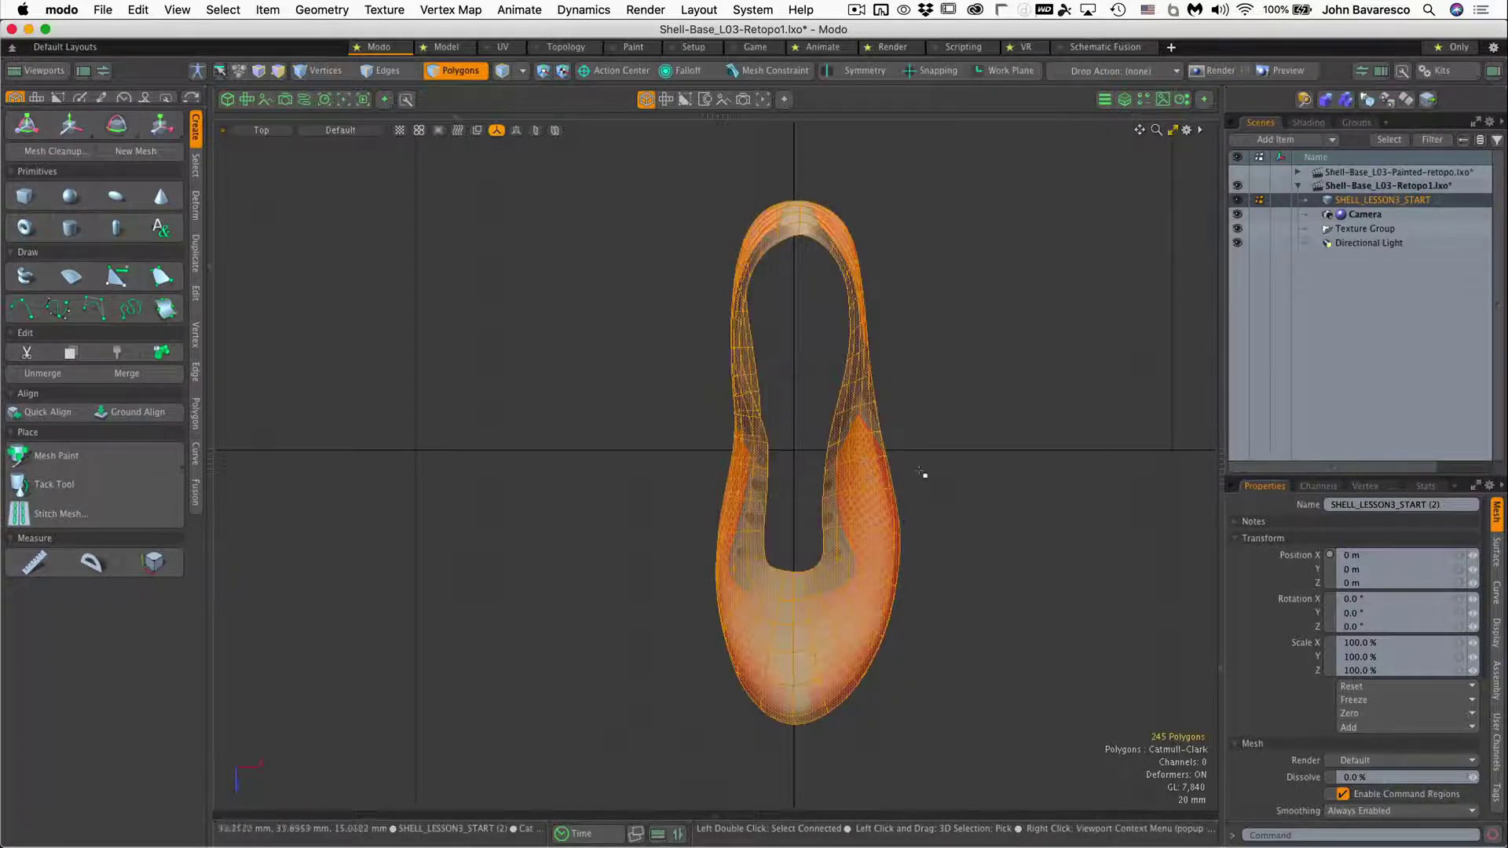
Nudge the selected shoe polygons slightly along negative X to centre the toe, check the heel's alignment, and clear the selection.
ctrl+alt+drag(928, 489, 941, 485)
key(y)
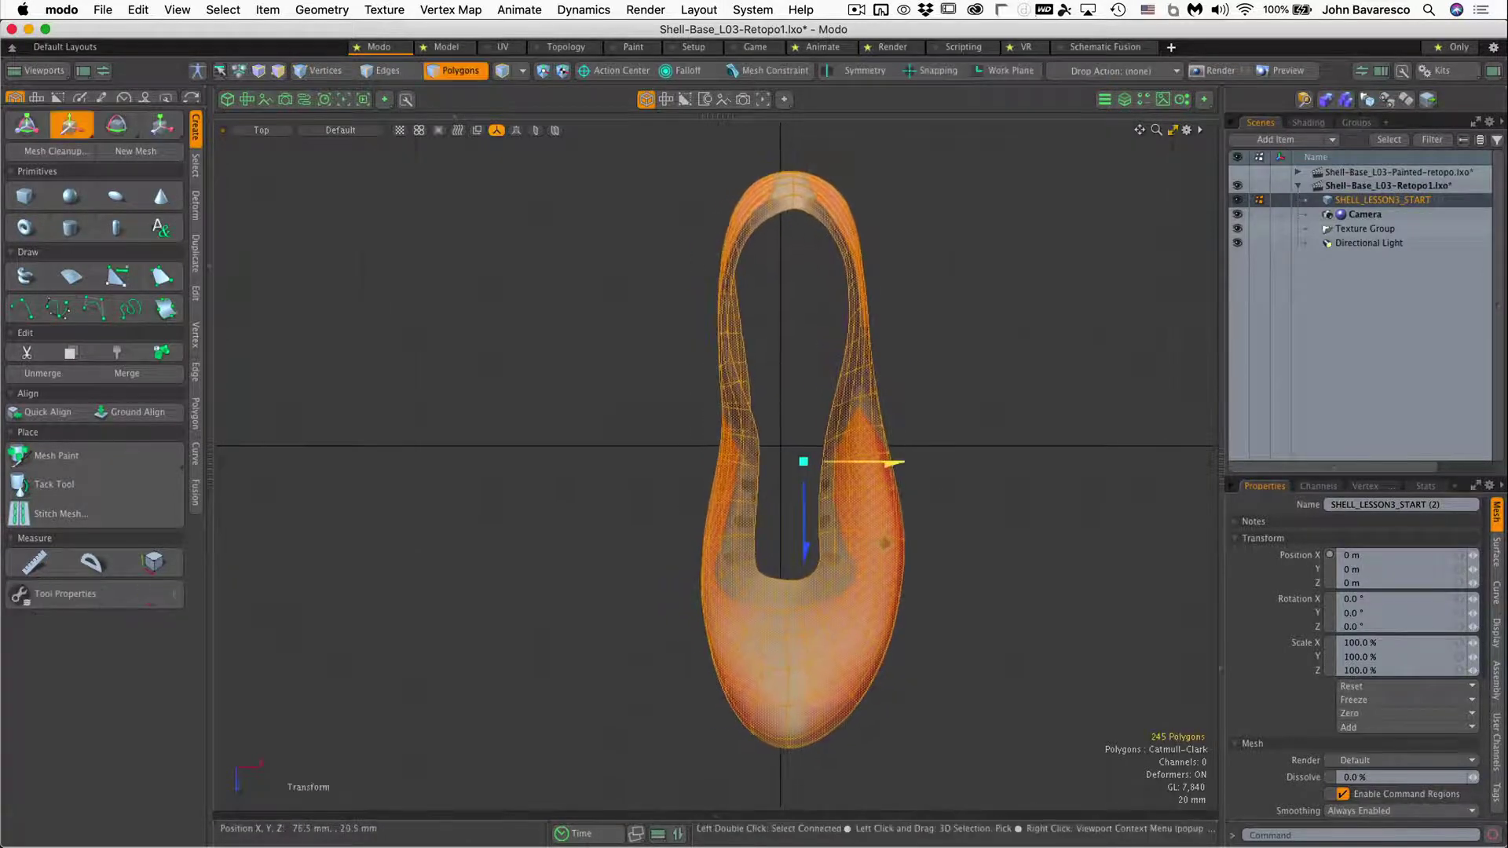
ctrl+alt+drag(825, 487, 891, 588)
key(3)
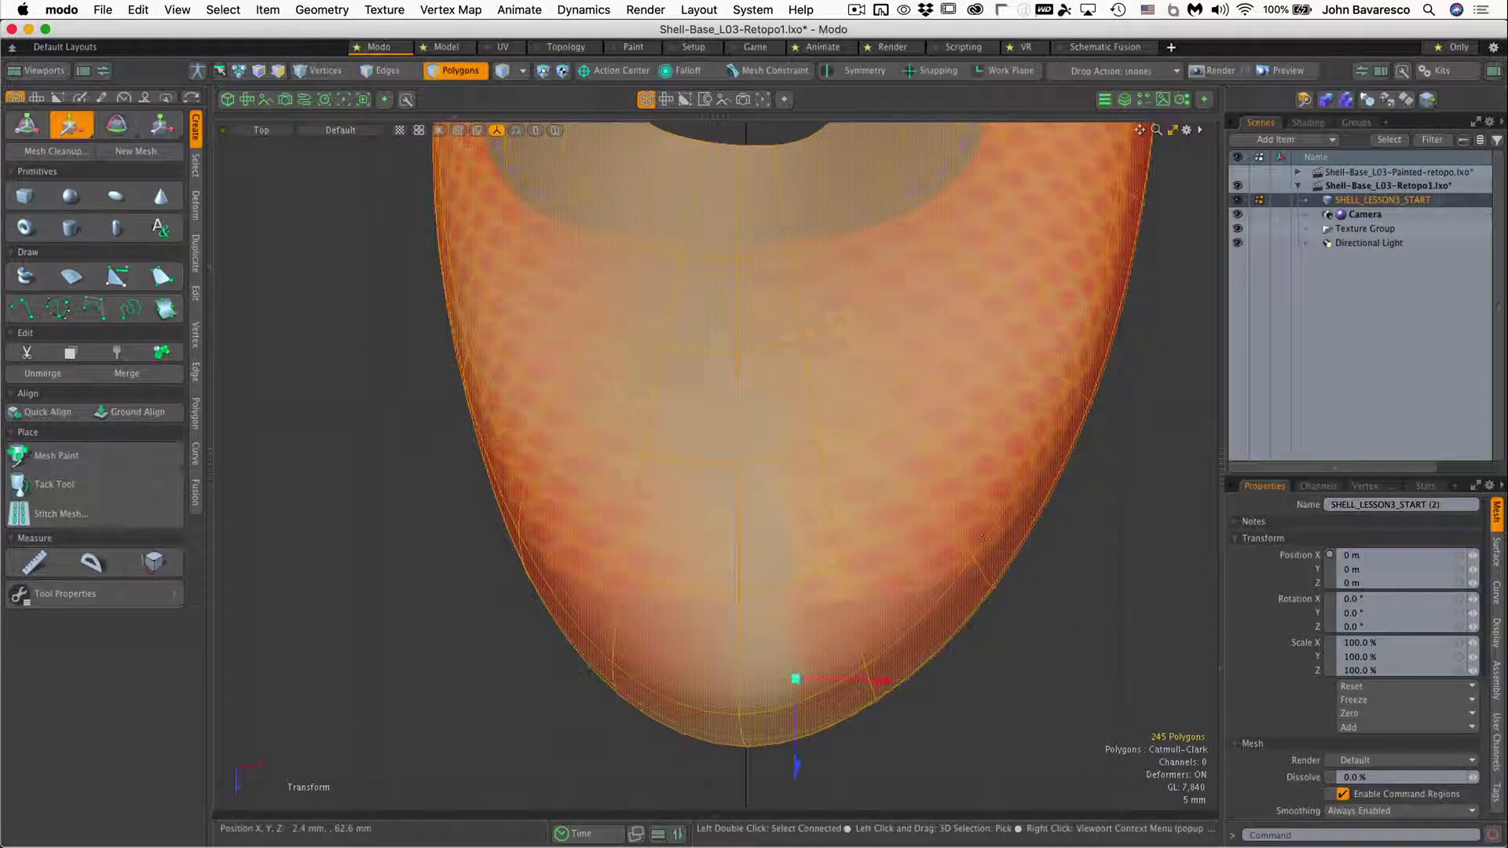
drag(837, 685, 833, 685)
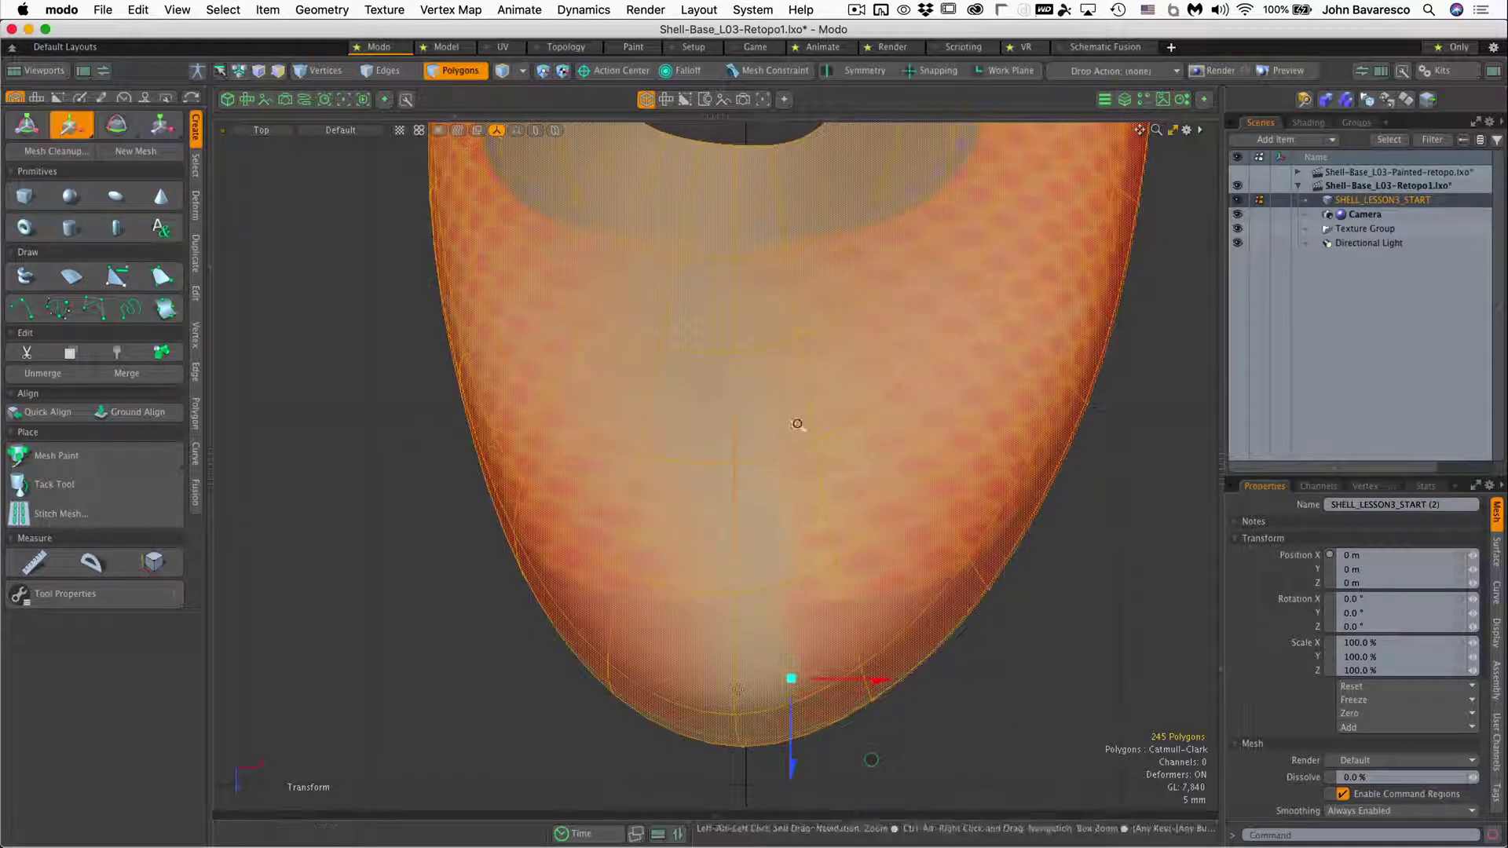
scroll(798, 422, down, 5)
alt+shift+drag(761, 482, 781, 595)
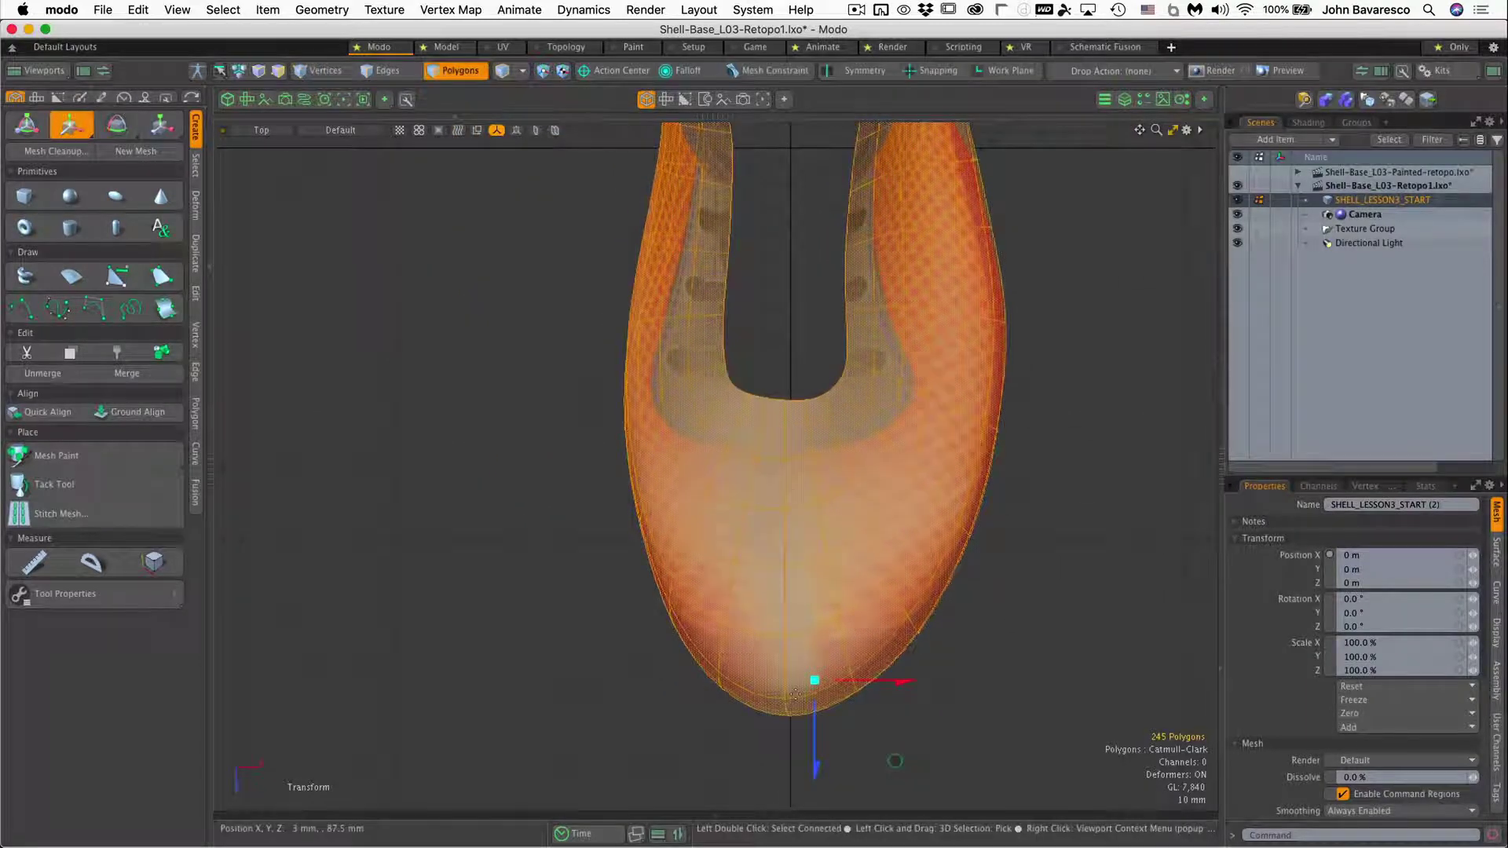
ctrl+alt+drag(874, 376, 803, 779)
ctrl+alt+drag(785, 198, 932, 181)
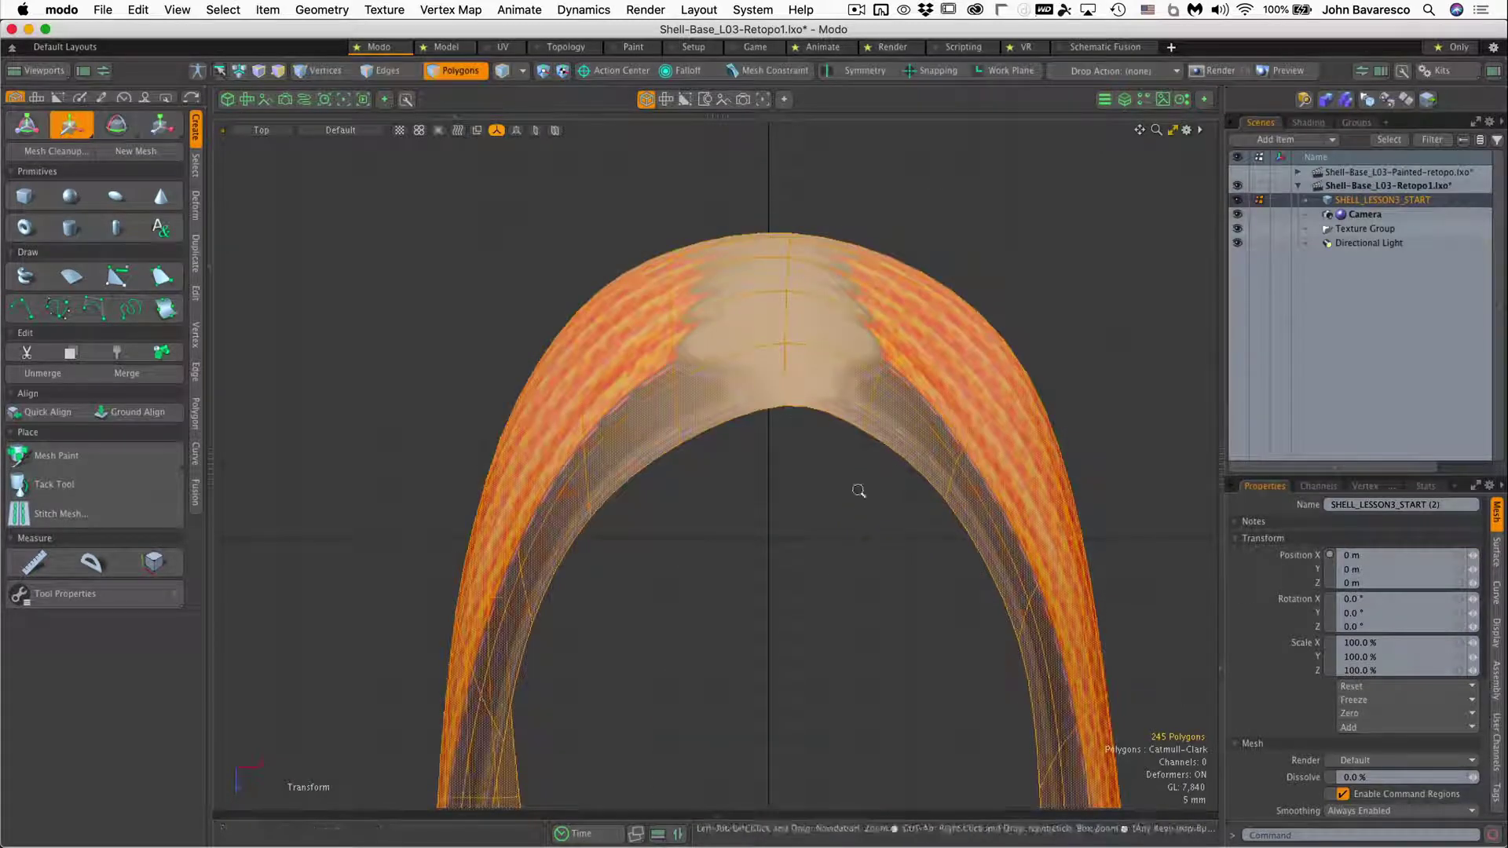
ctrl+alt+drag(858, 492, 796, 495)
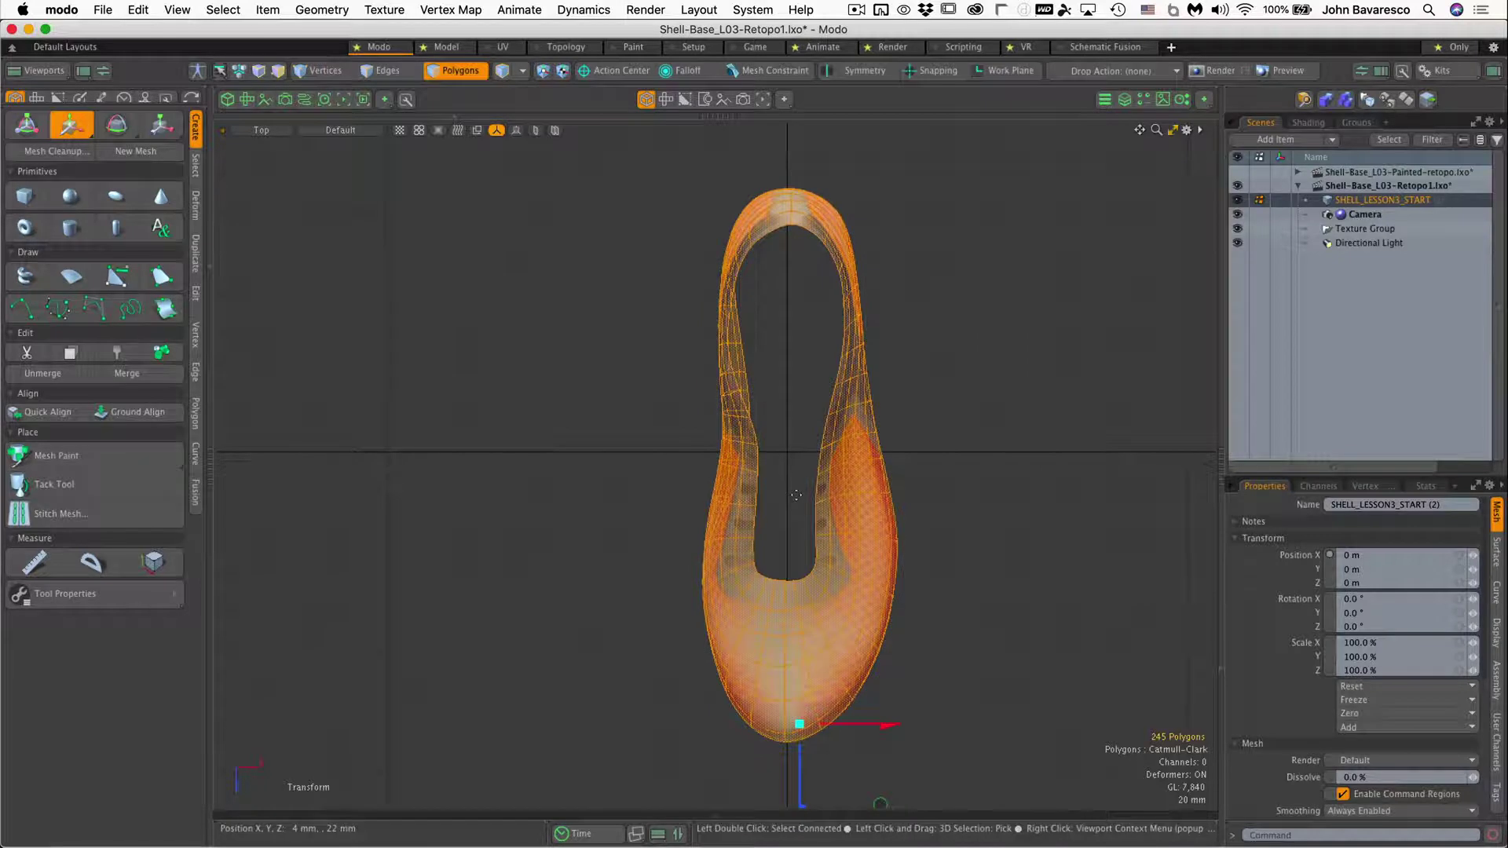
key(q)
click(1153, 436)
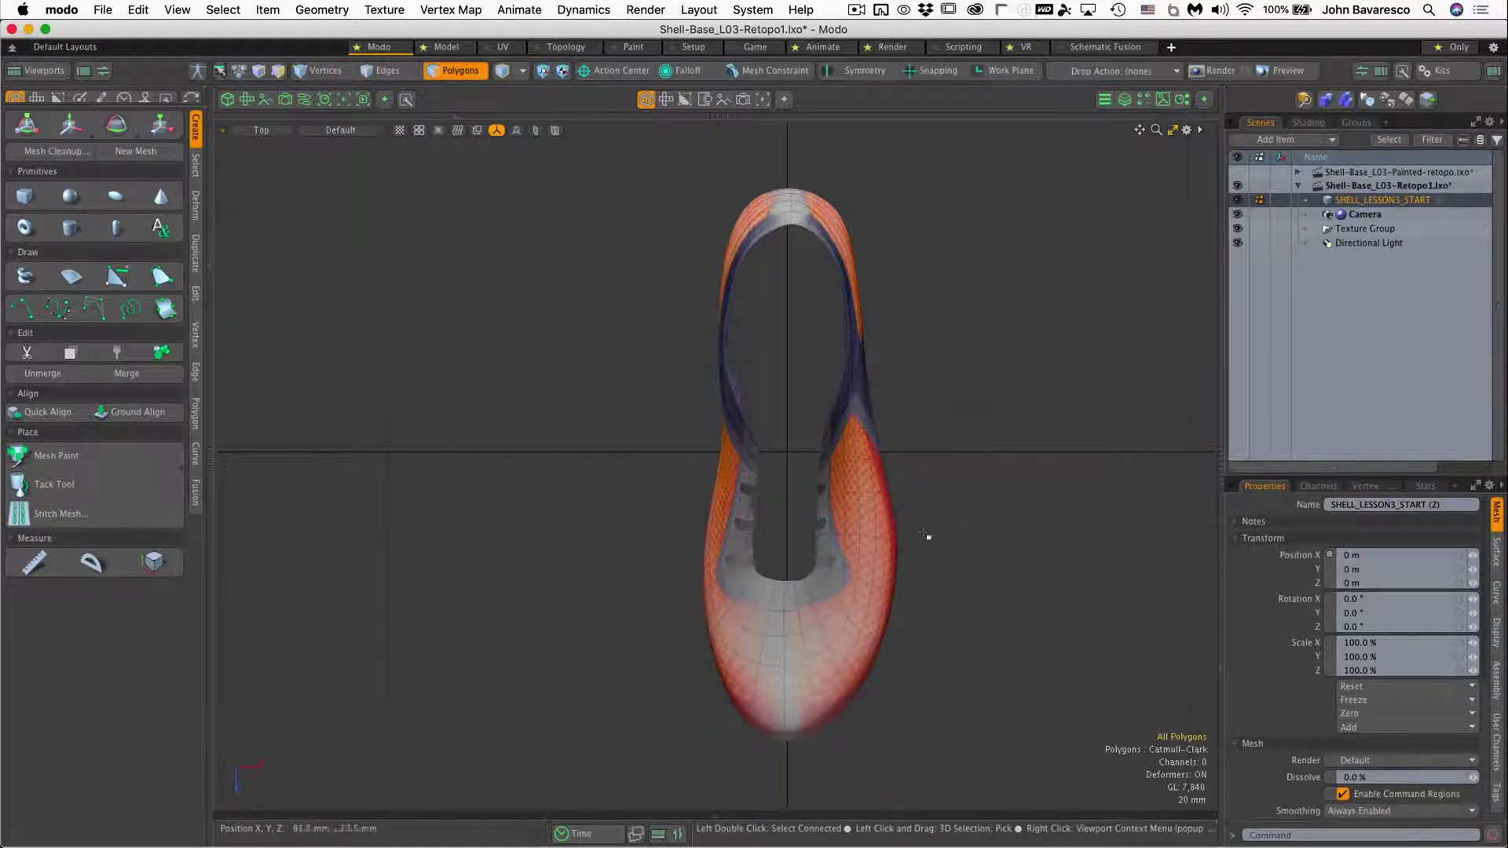
Return to the perspective view, duplicate the SHELL_LESSON3_START (2) mesh item, and place the copy in a group named Backup.
scroll(927, 536, up, 1)
key(ctrl+space)
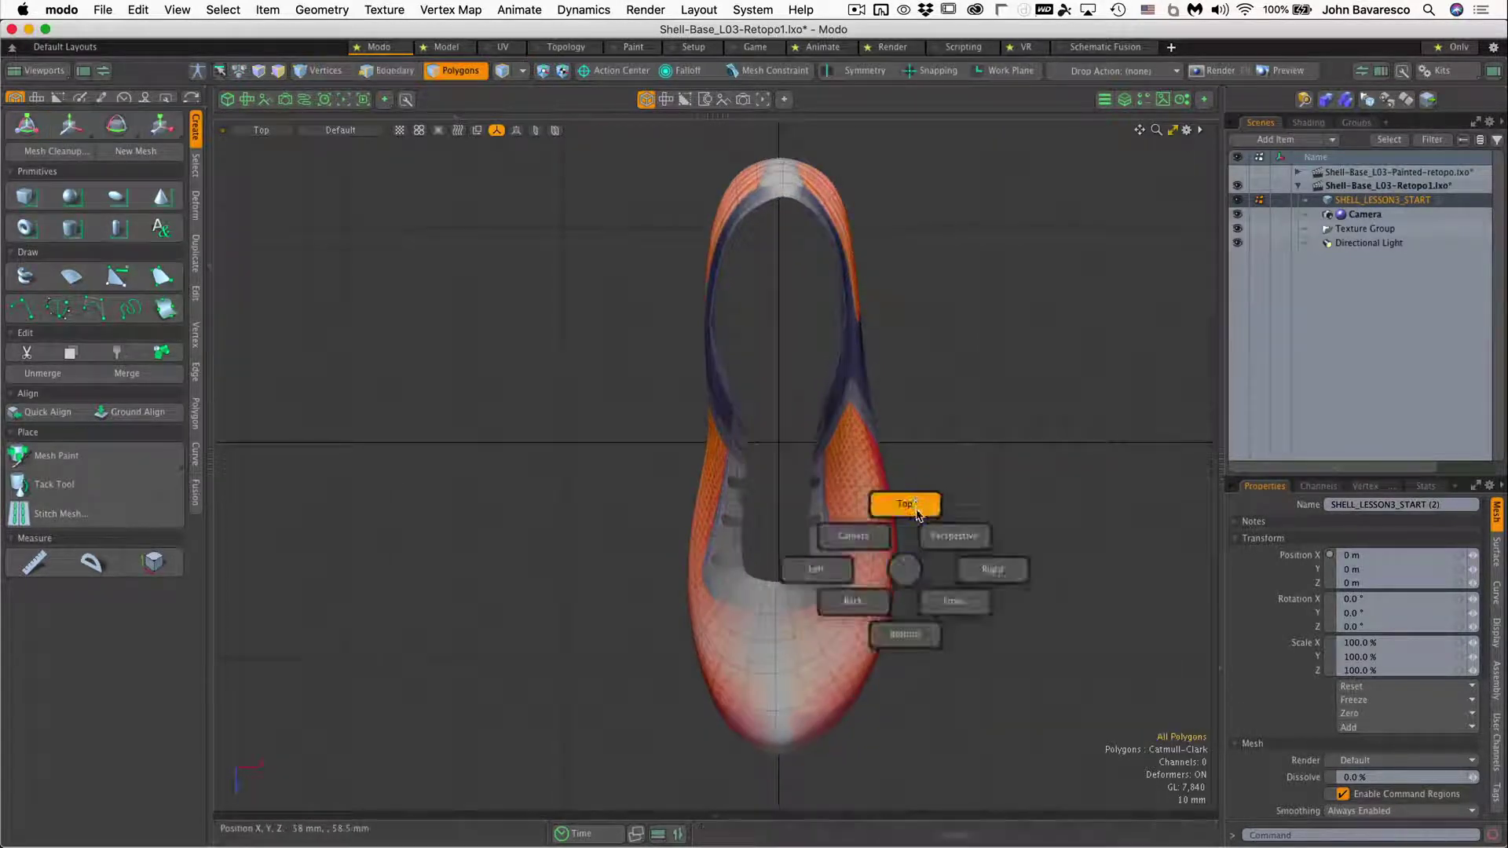
click(942, 529)
ctrl+alt+drag(942, 532, 847, 538)
key(3)
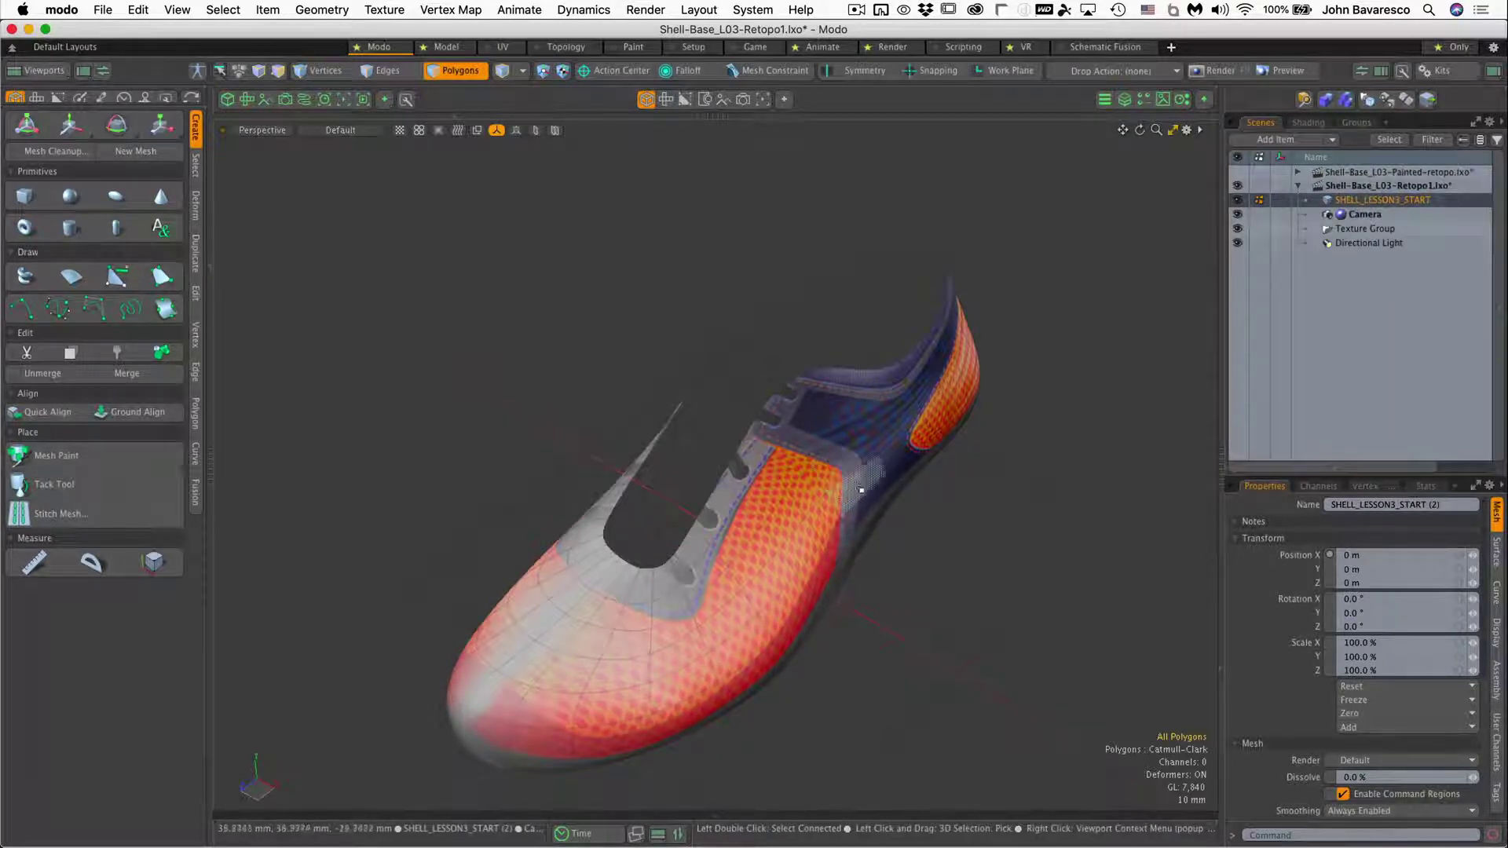
right_click(1348, 201)
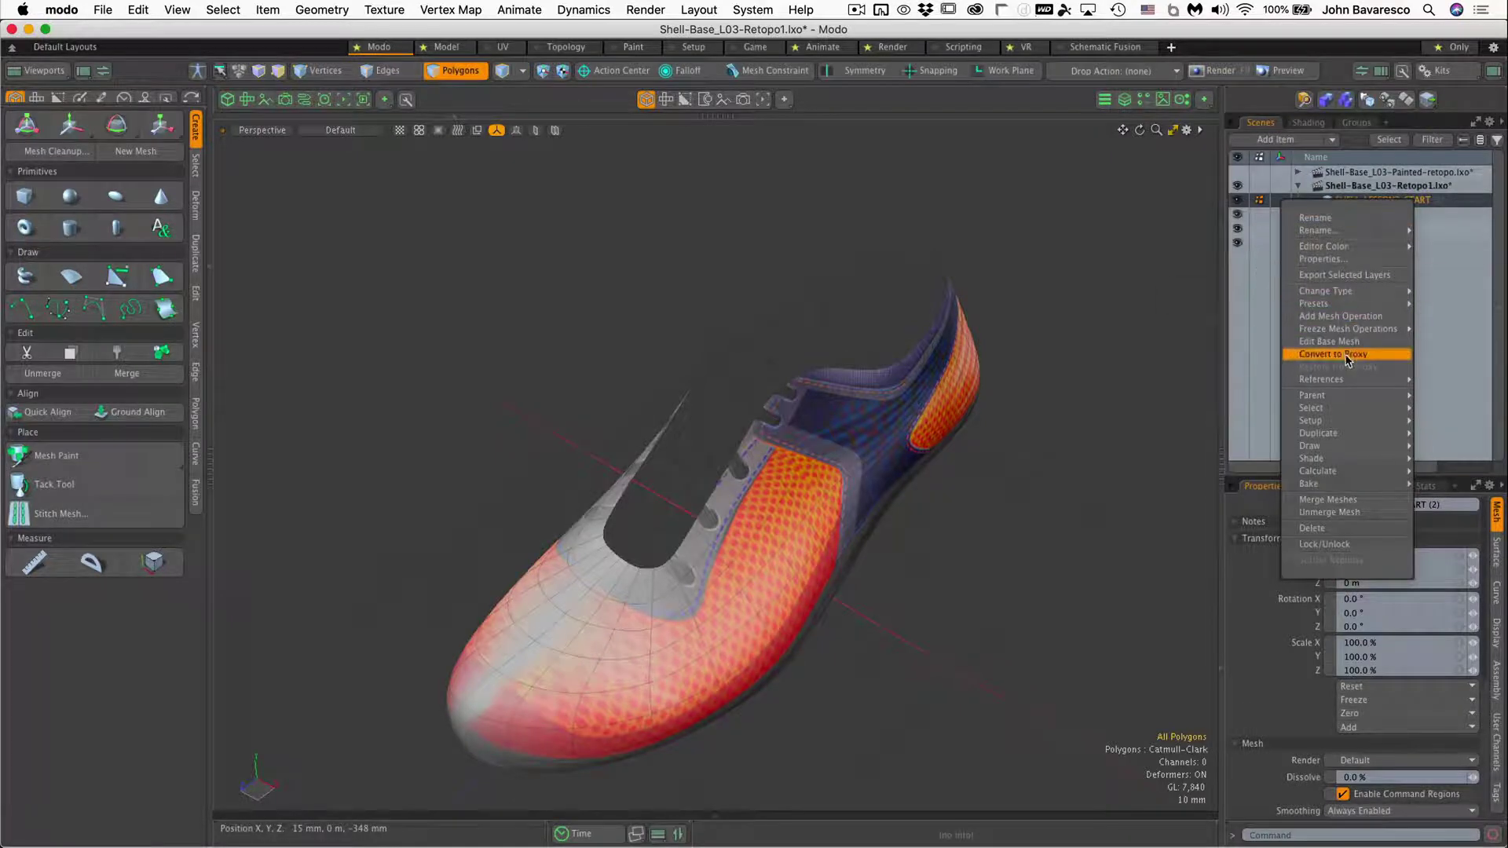
mouse_move(1336, 424)
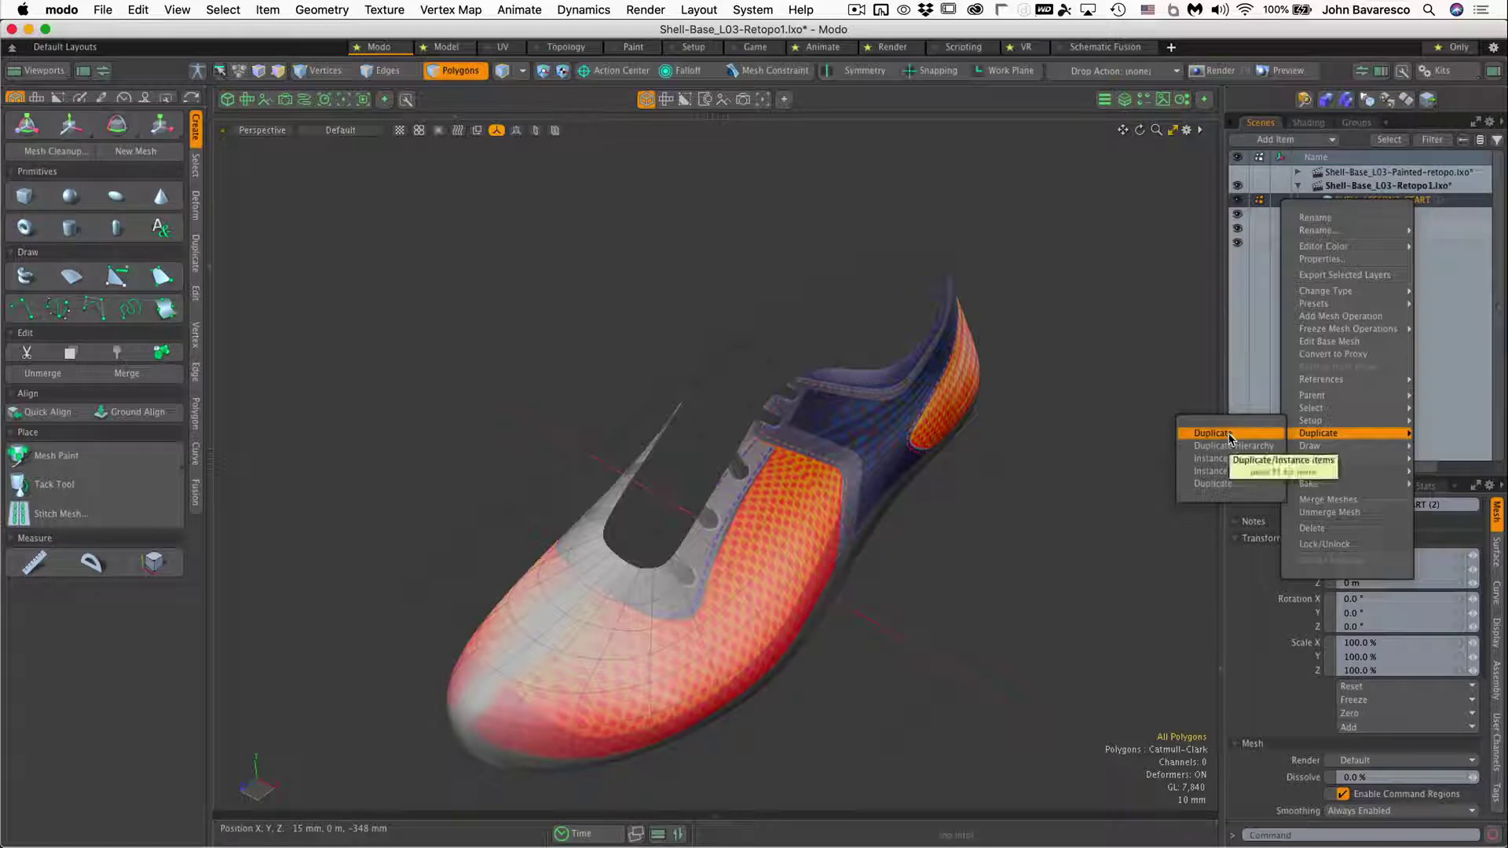
click(1229, 433)
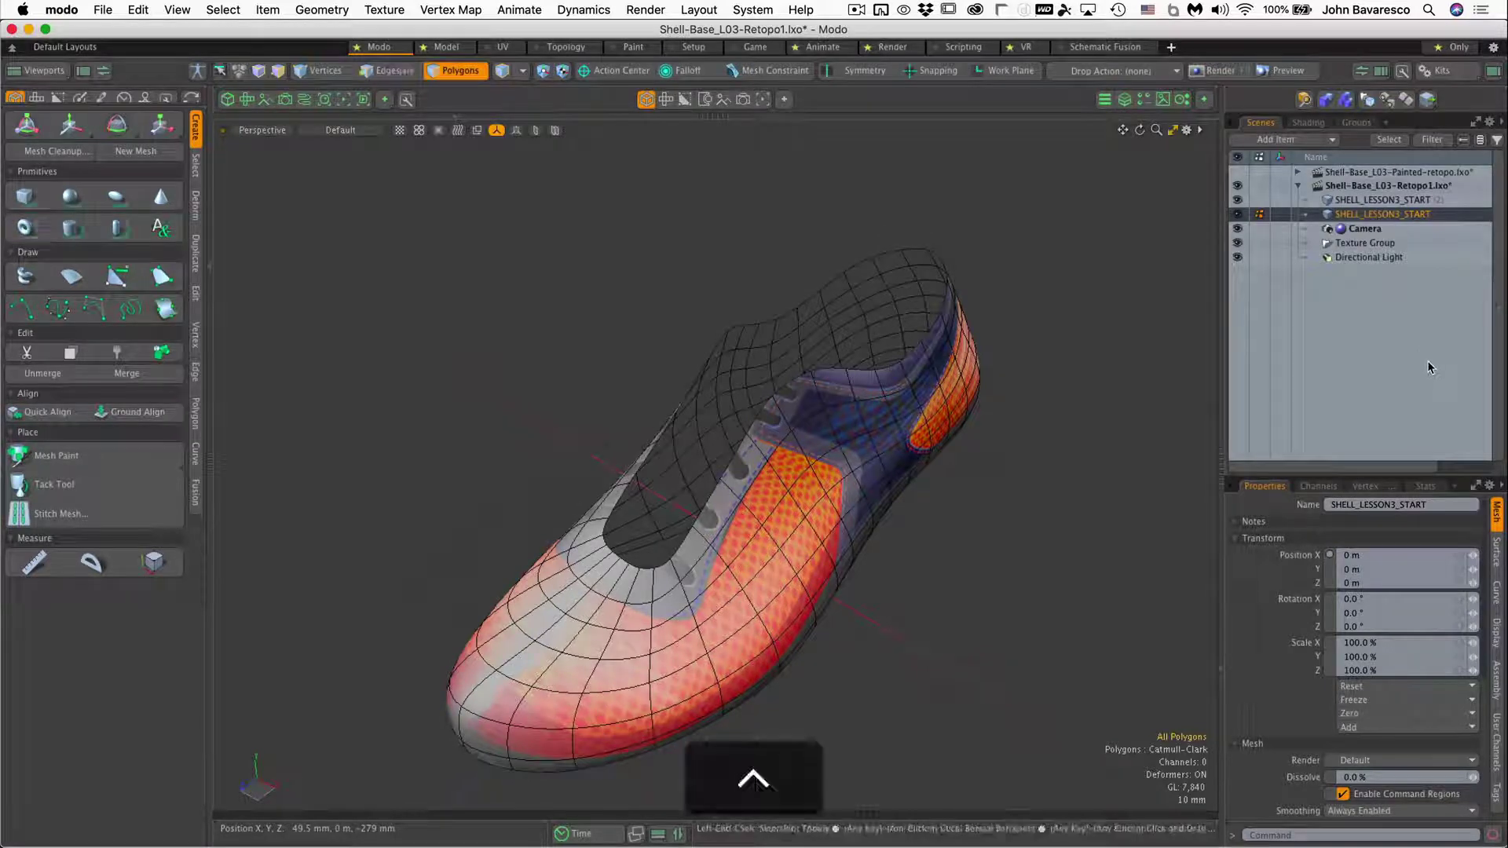
key(ctrl+g)
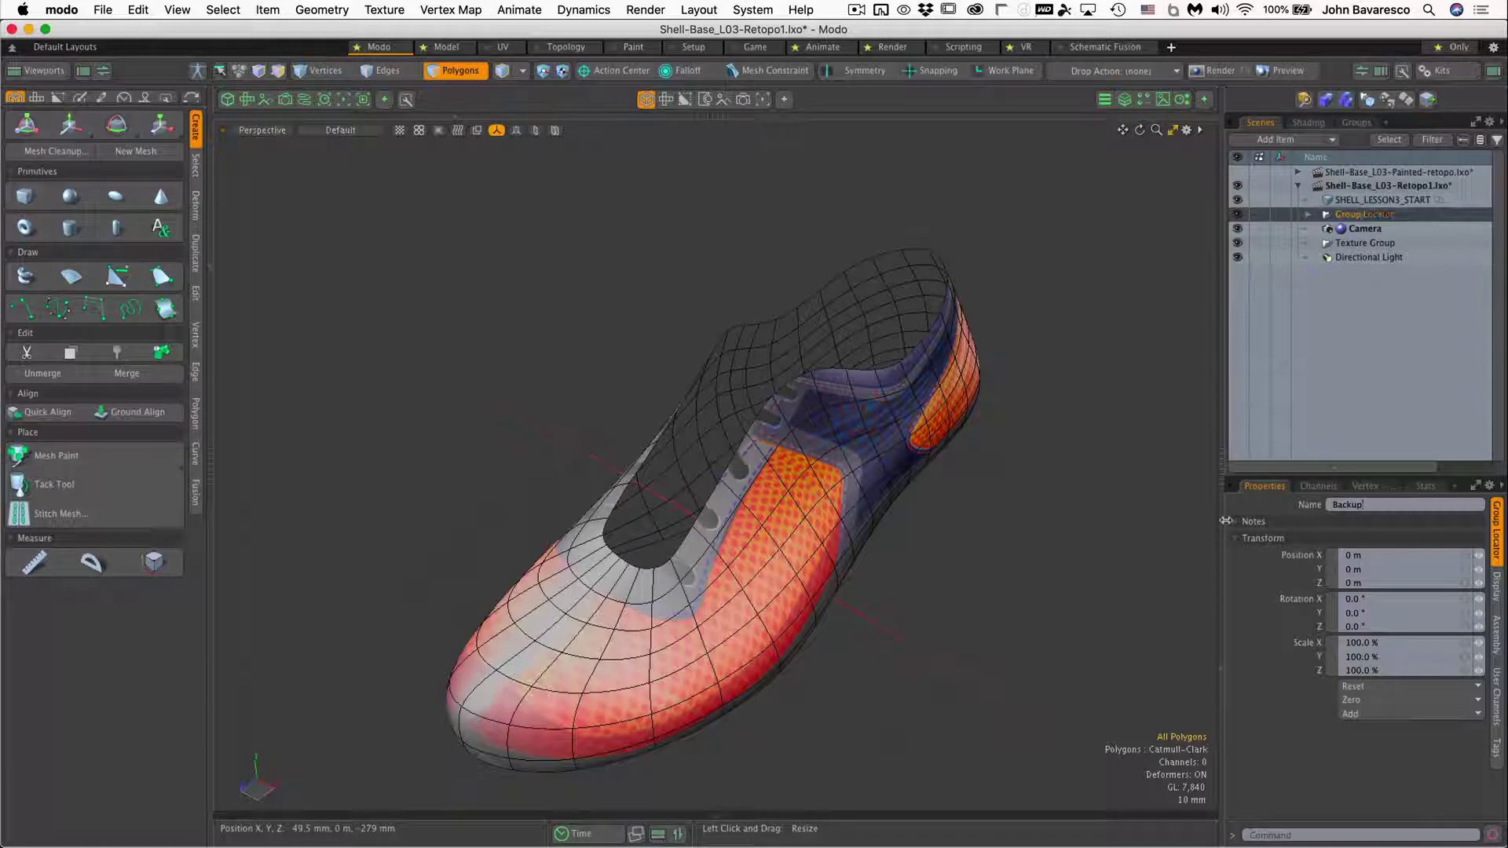
key(Return)
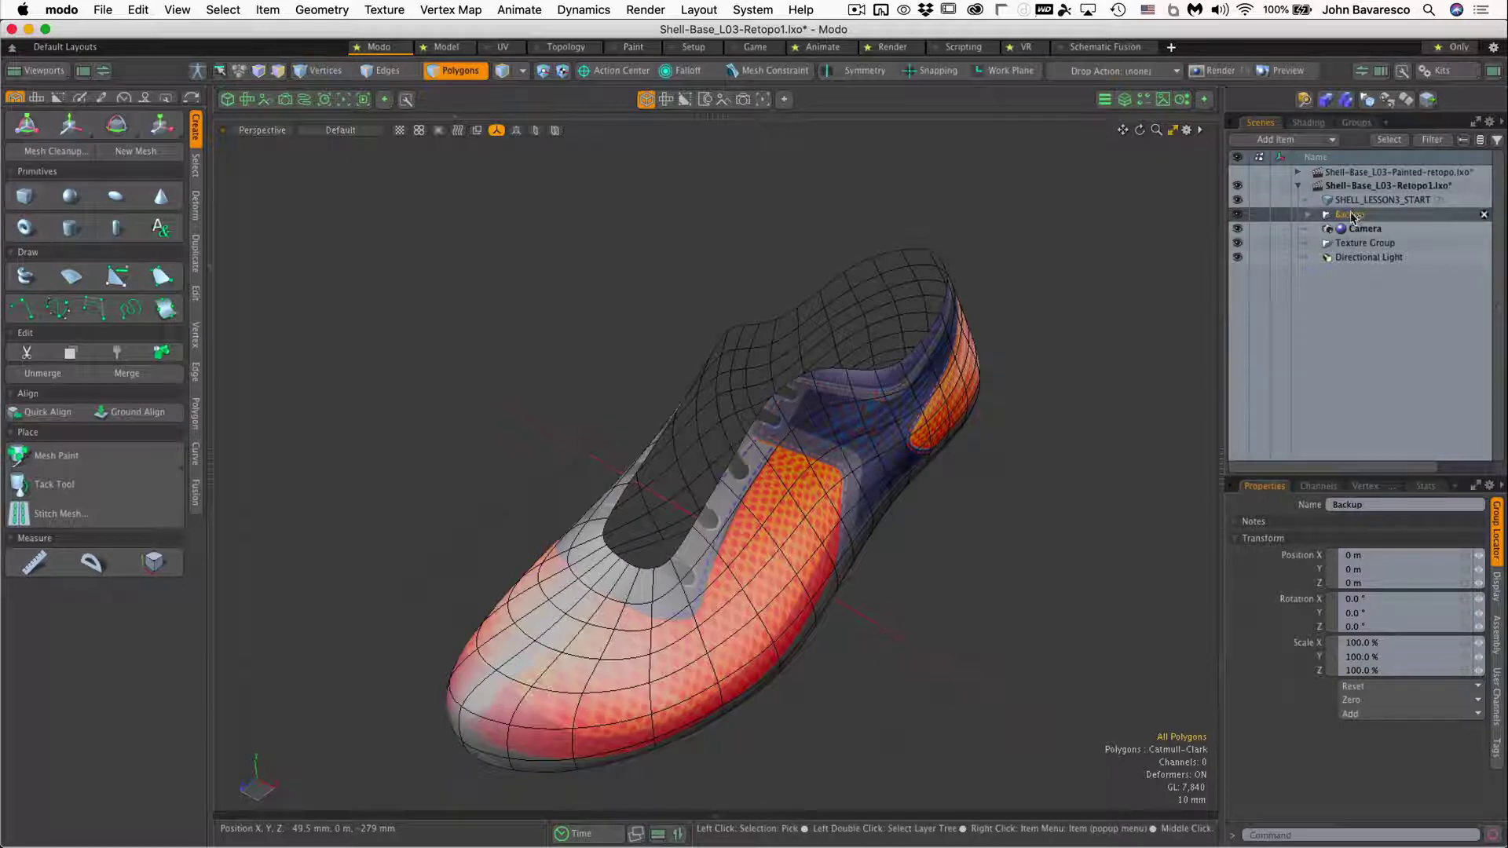
Reorder the scene items so that Directional Light and Camera come before the Backup group and the shoe mesh.
mouse_move(1351, 216)
mouse_down()
mouse_move(1366, 244)
mouse_move(1365, 198)
mouse_up()
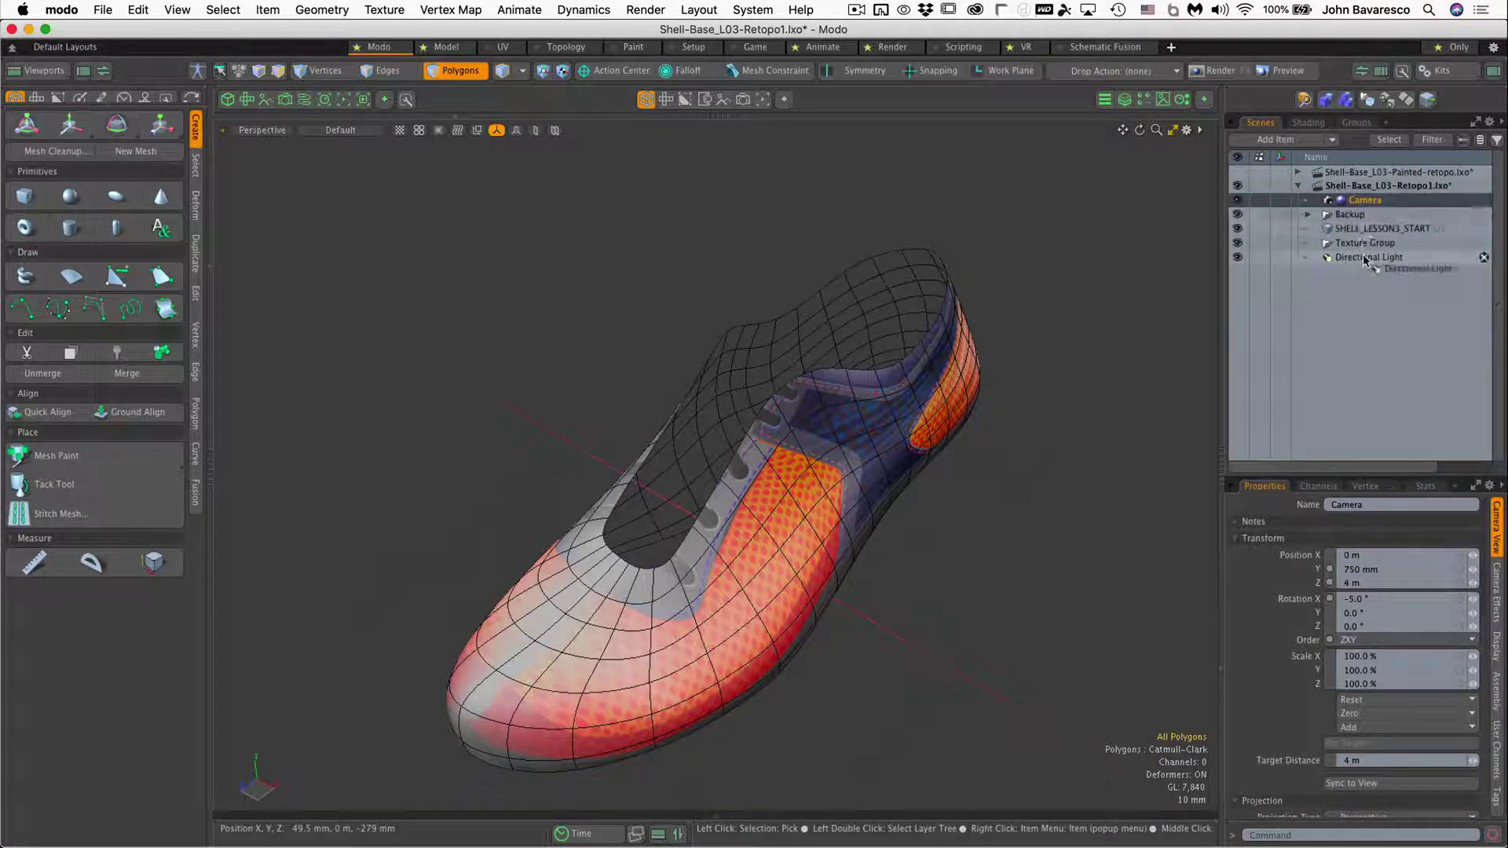
drag(1364, 259, 1366, 197)
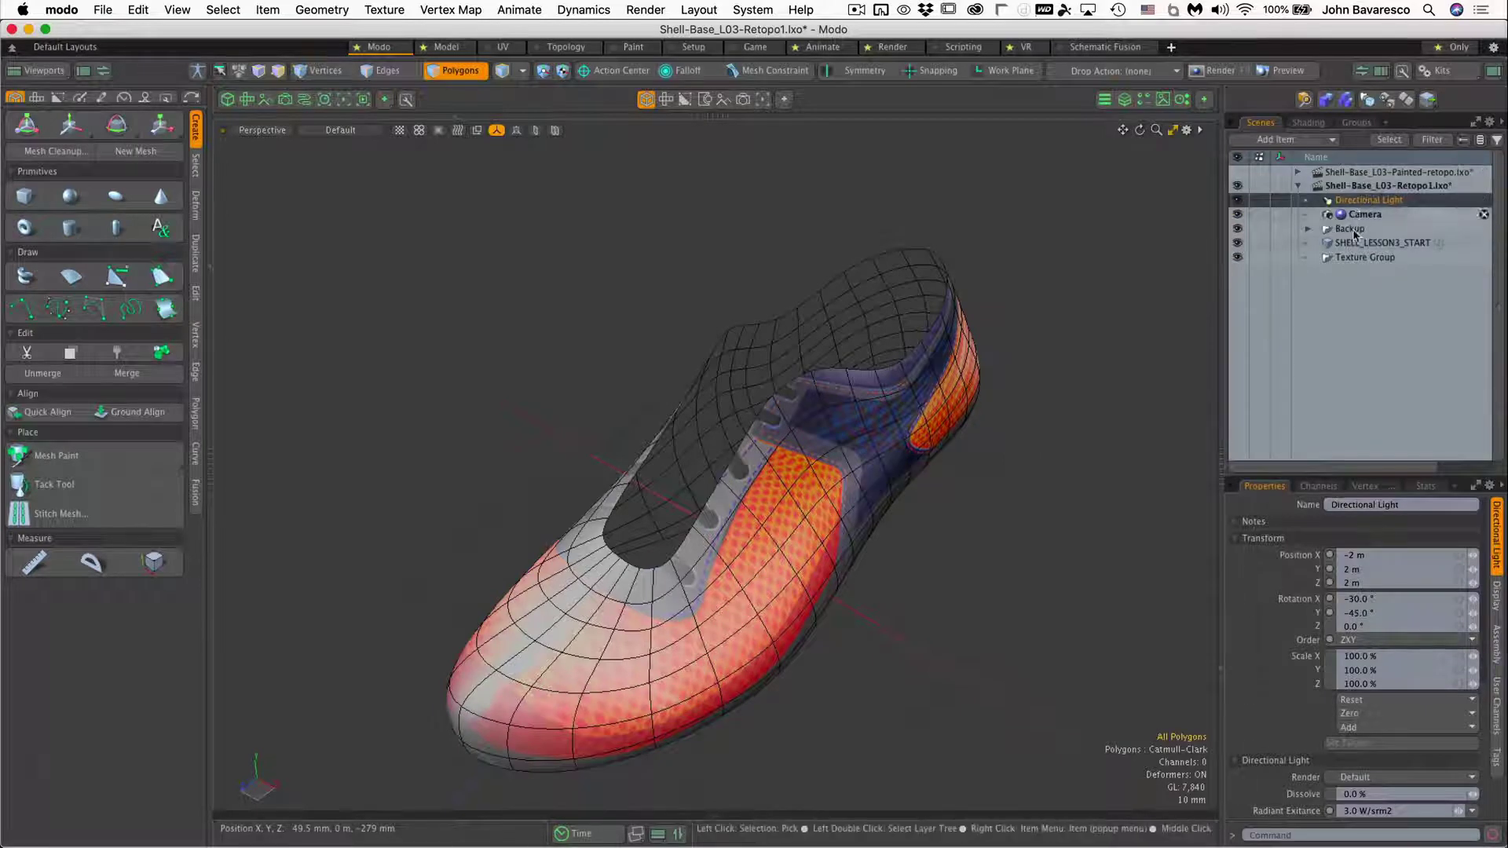
drag(1351, 233, 1349, 187)
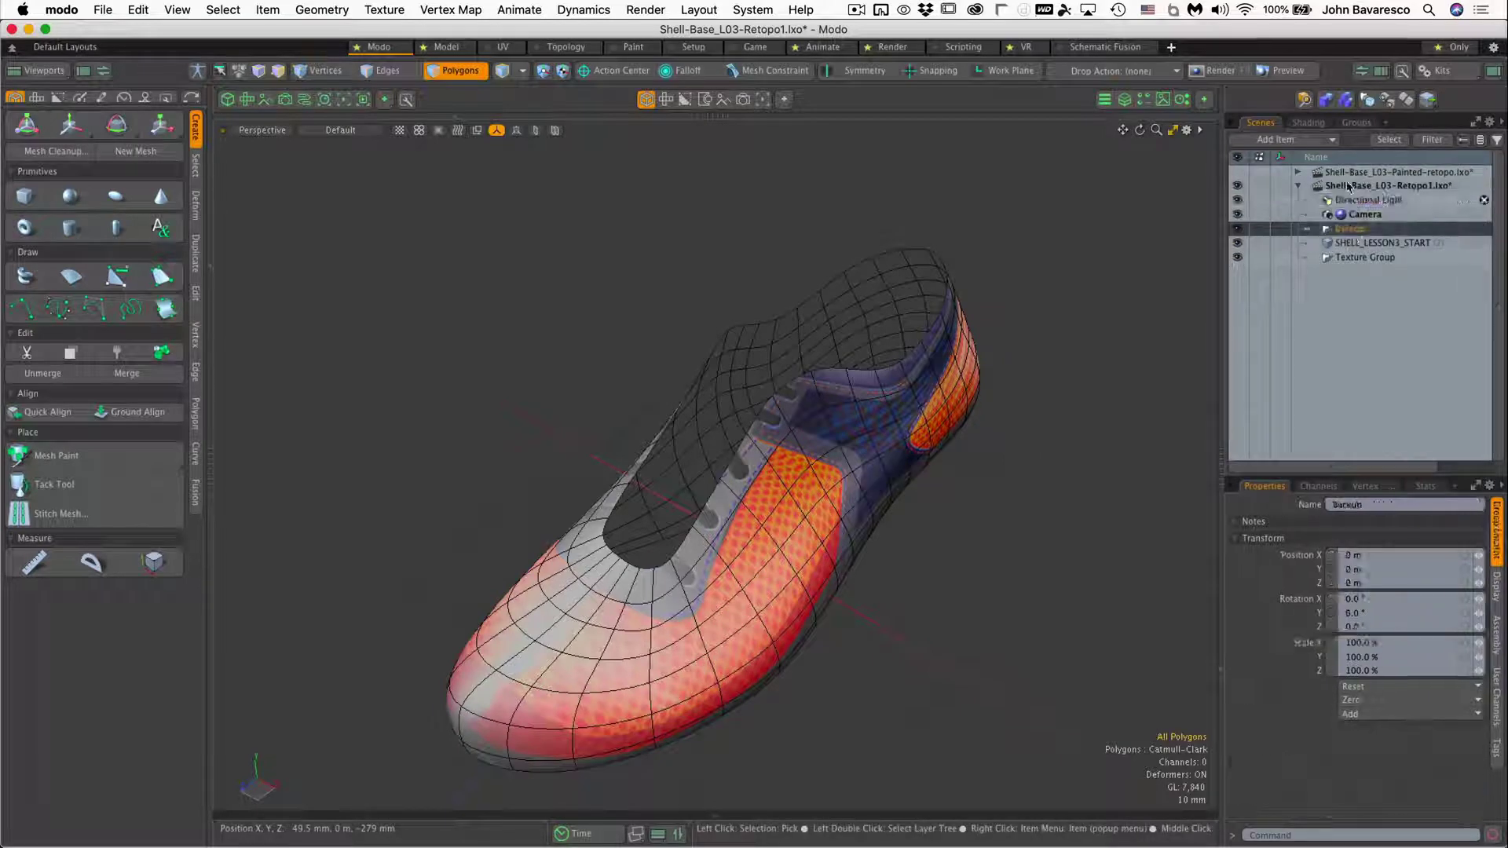
Subdivide the ungrouped SHELL_LESSON3_START (2) mesh using the Catmull-Clark method with Fractal at 0.0 % and Smooth All boundary rules.
click(1364, 245)
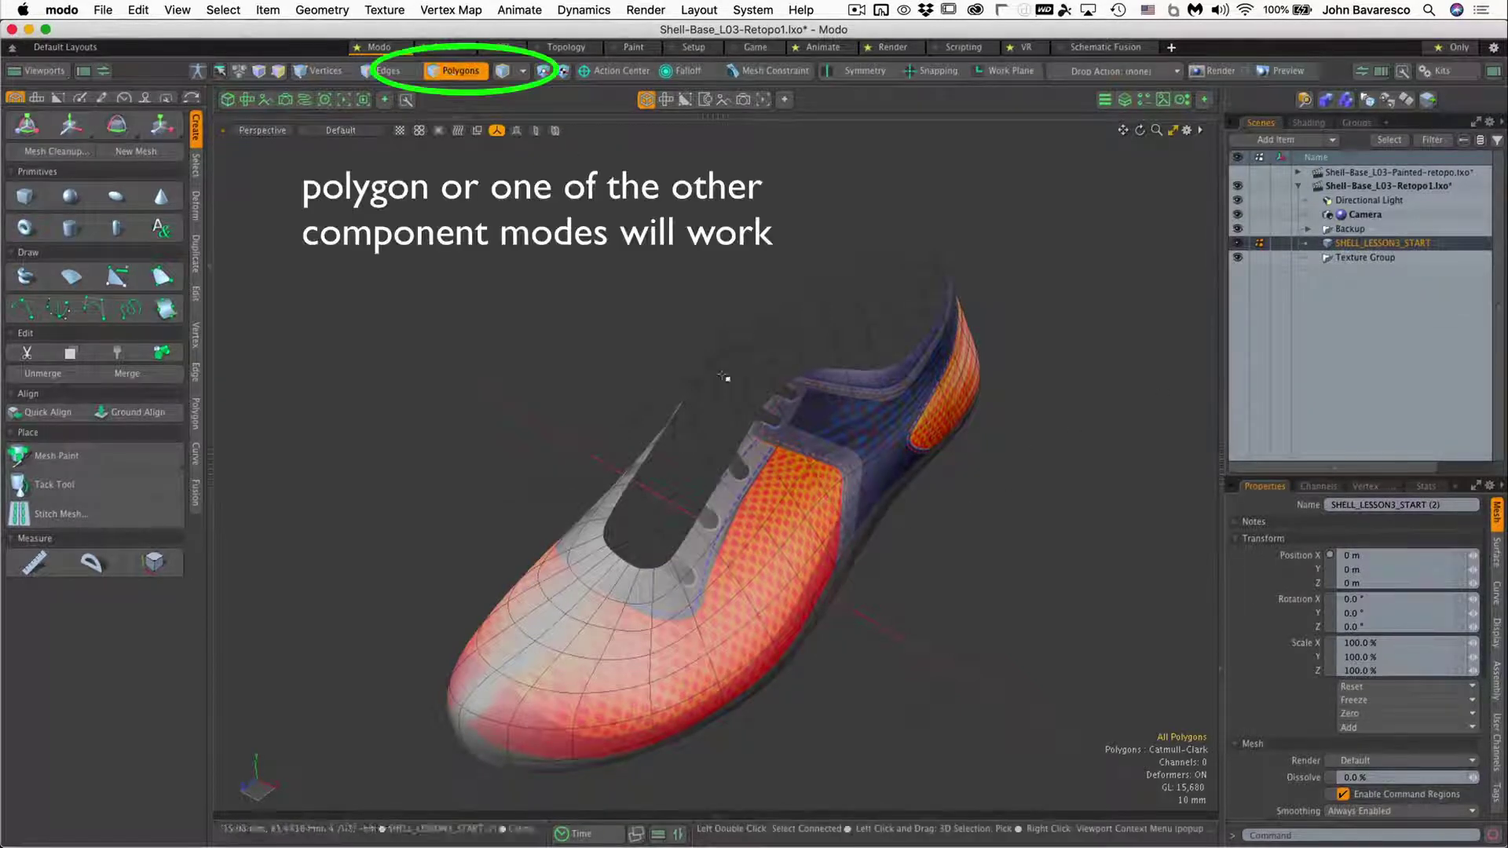
key(shift+d)
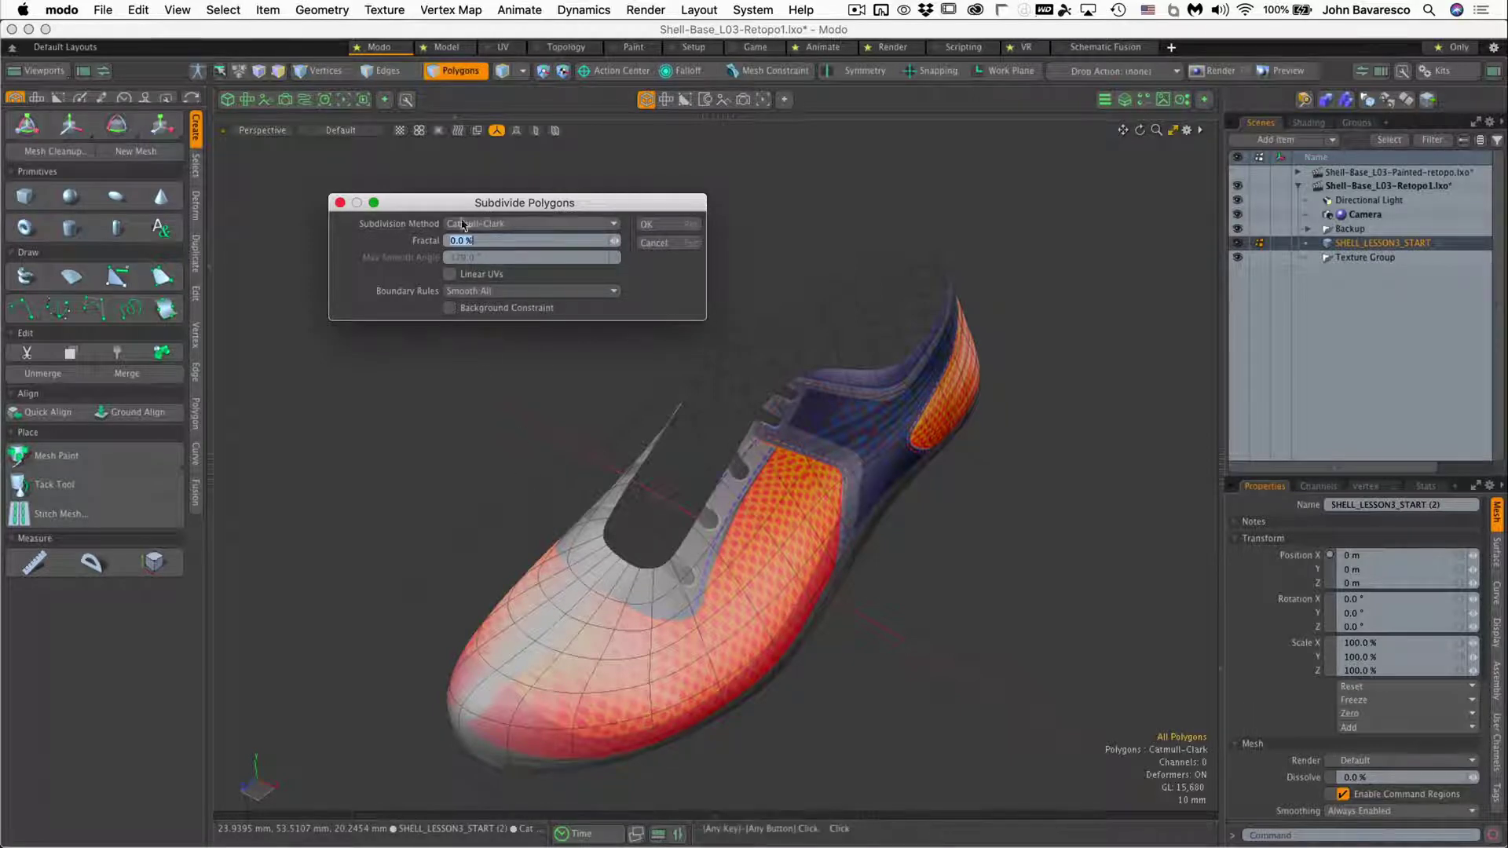
click(673, 230)
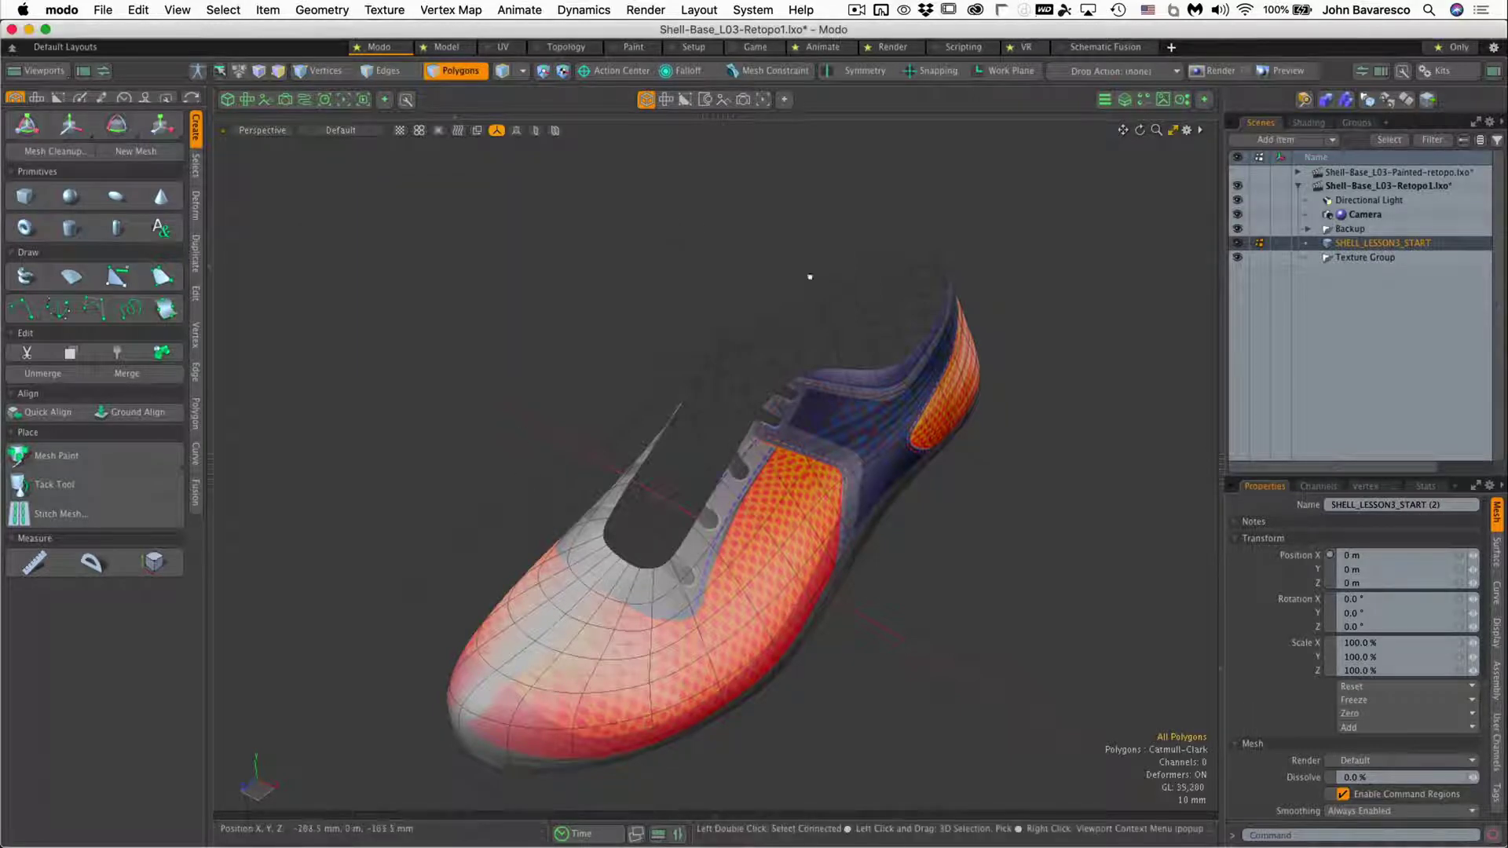
Compare the subdivided shoe mesh with the original in the Backup group by toggling the group's visibility, leaving it hidden.
scroll(624, 654, up, 5)
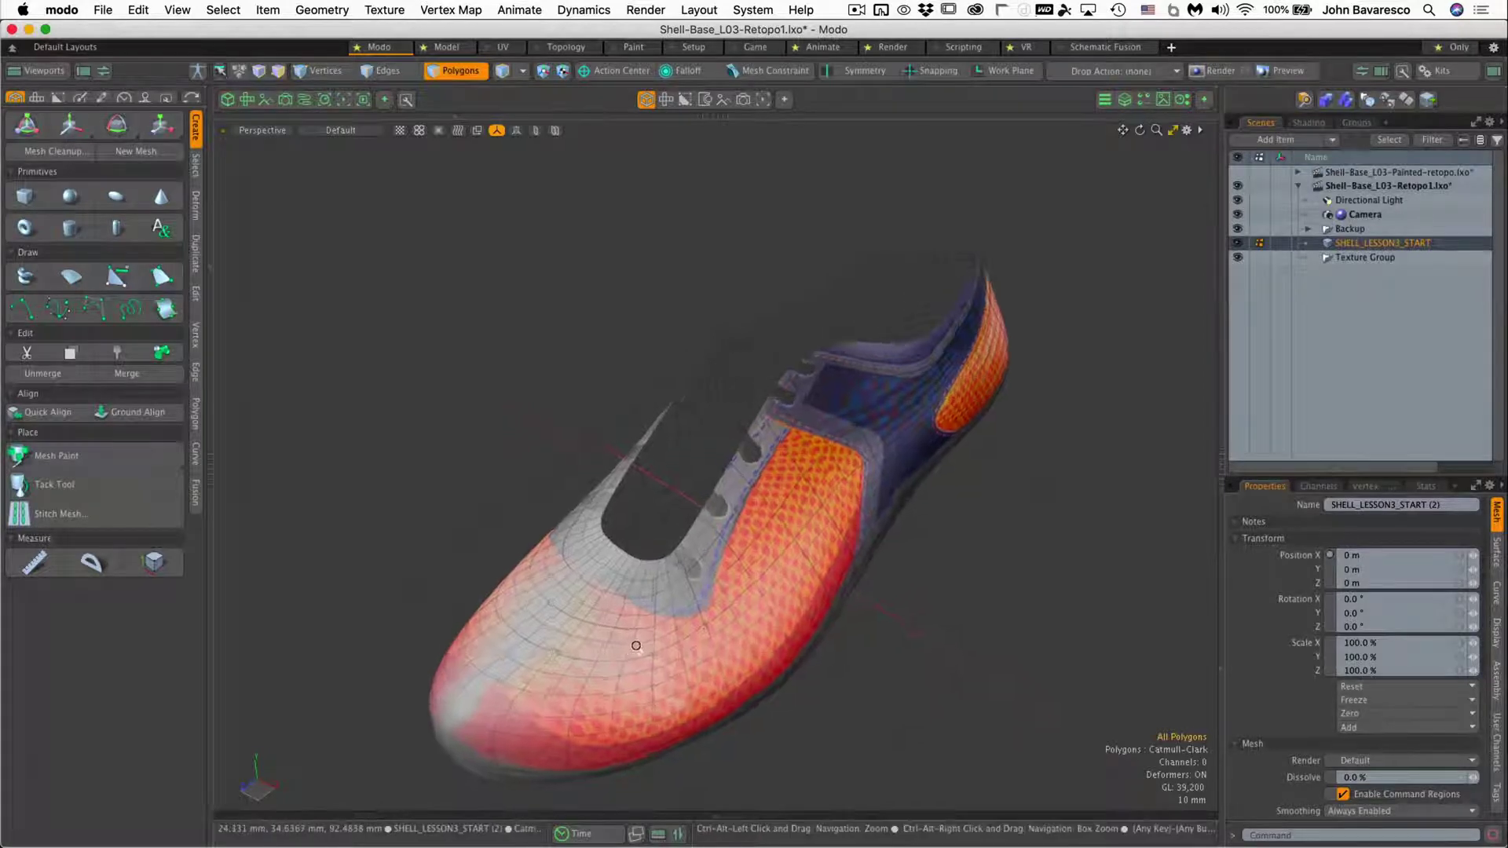
alt+drag(701, 598, 535, 648)
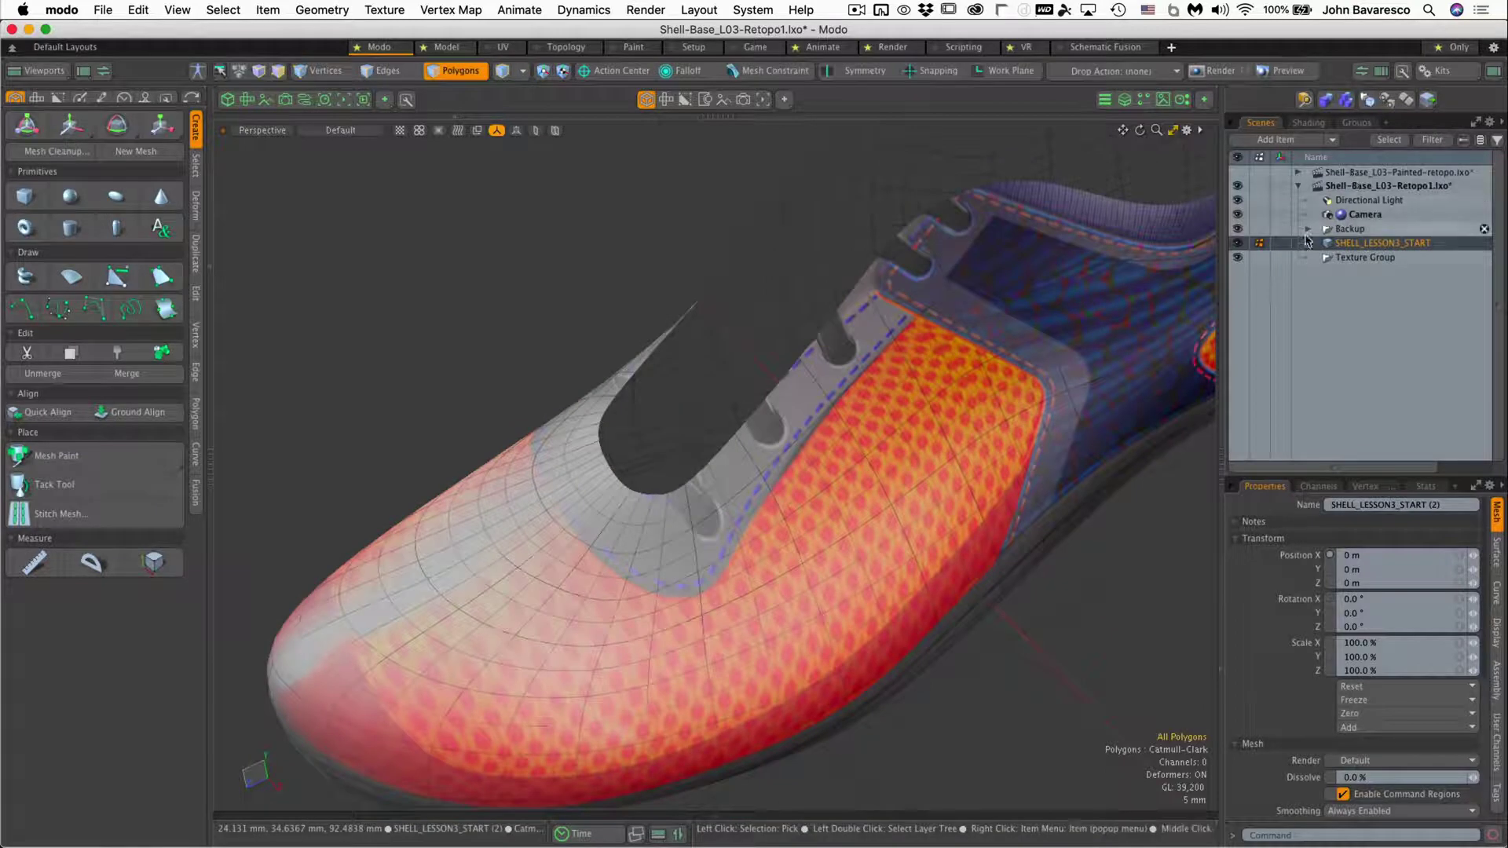
click(1238, 230)
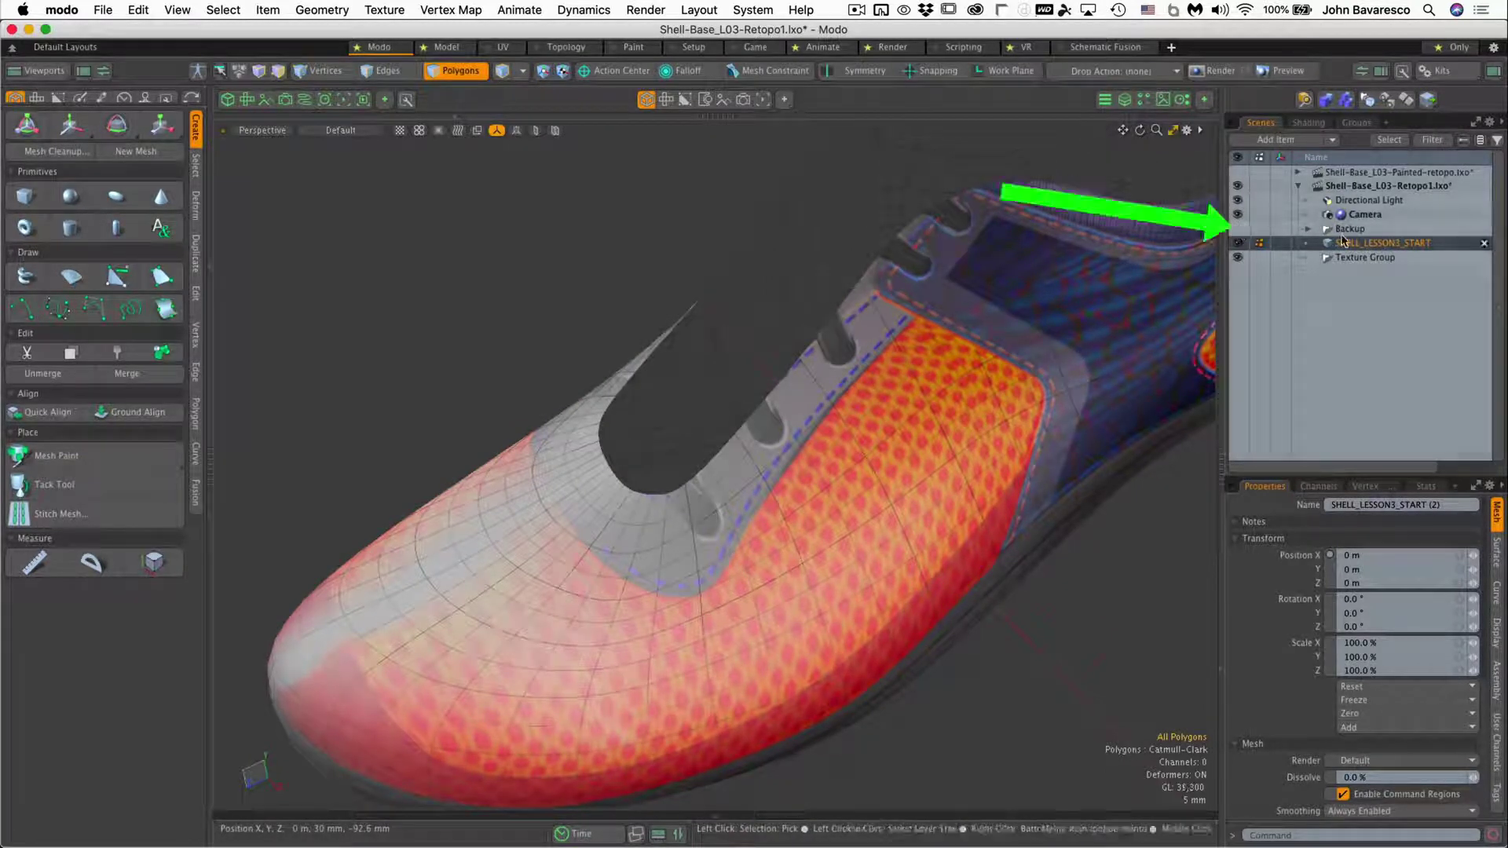
click(1238, 230)
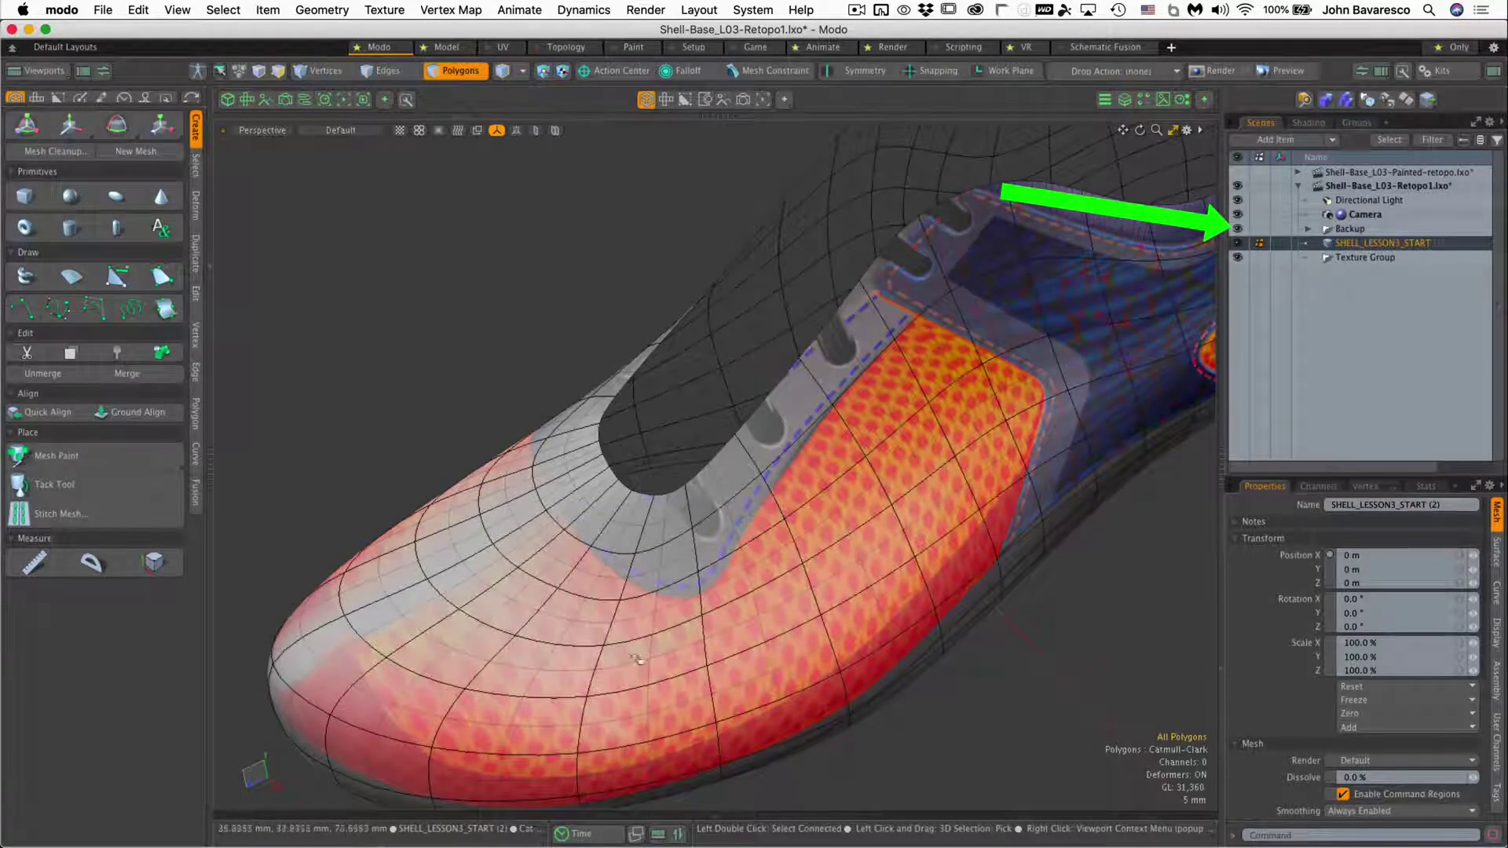
click(1238, 229)
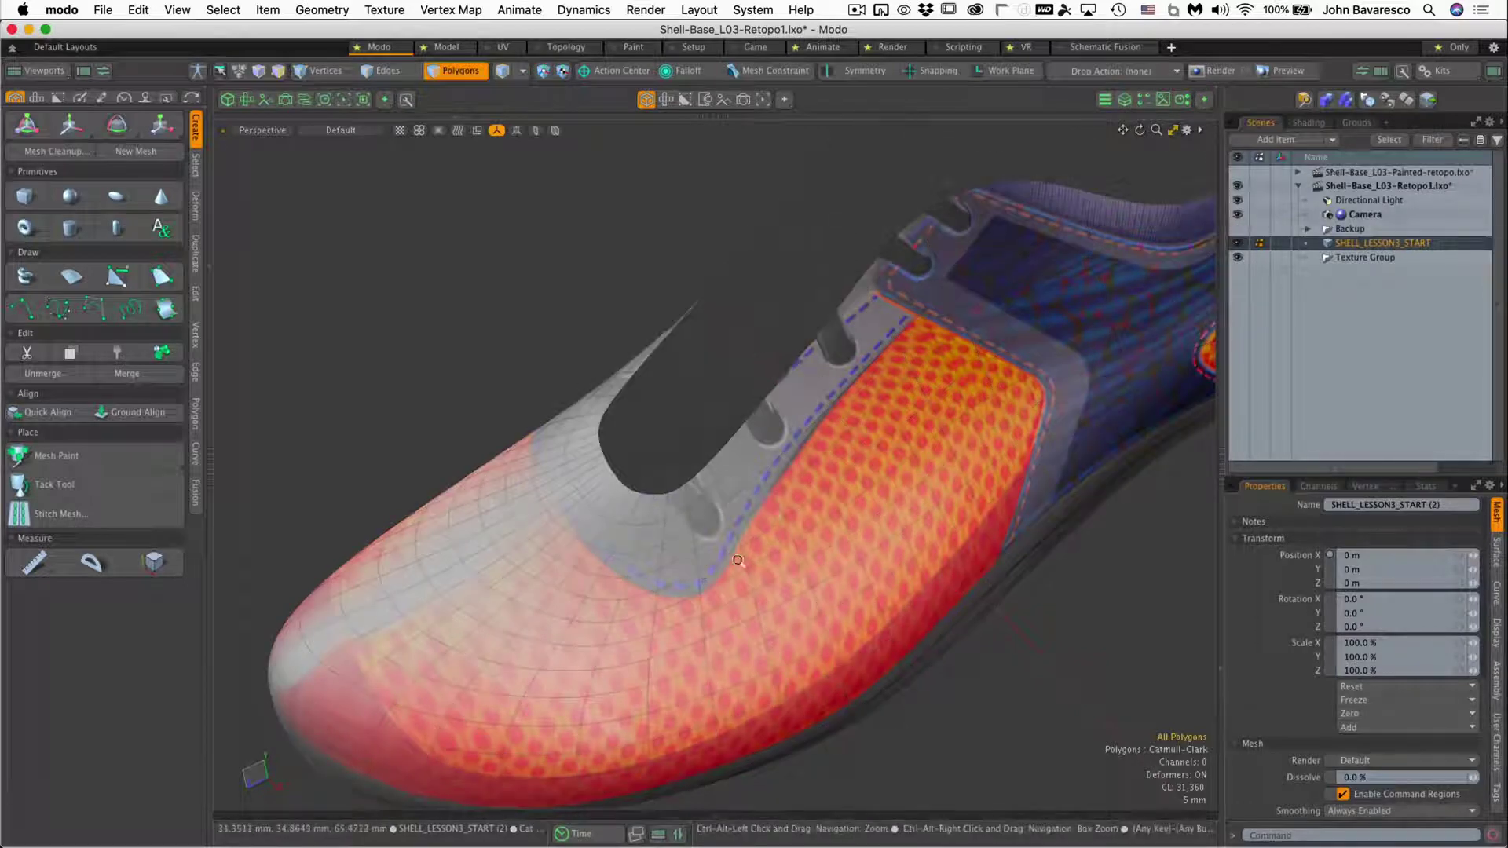
Look over the subdivided shoe from several angles and bring up the topology tool set.
ctrl+alt+drag(740, 561, 786, 599)
key(3)
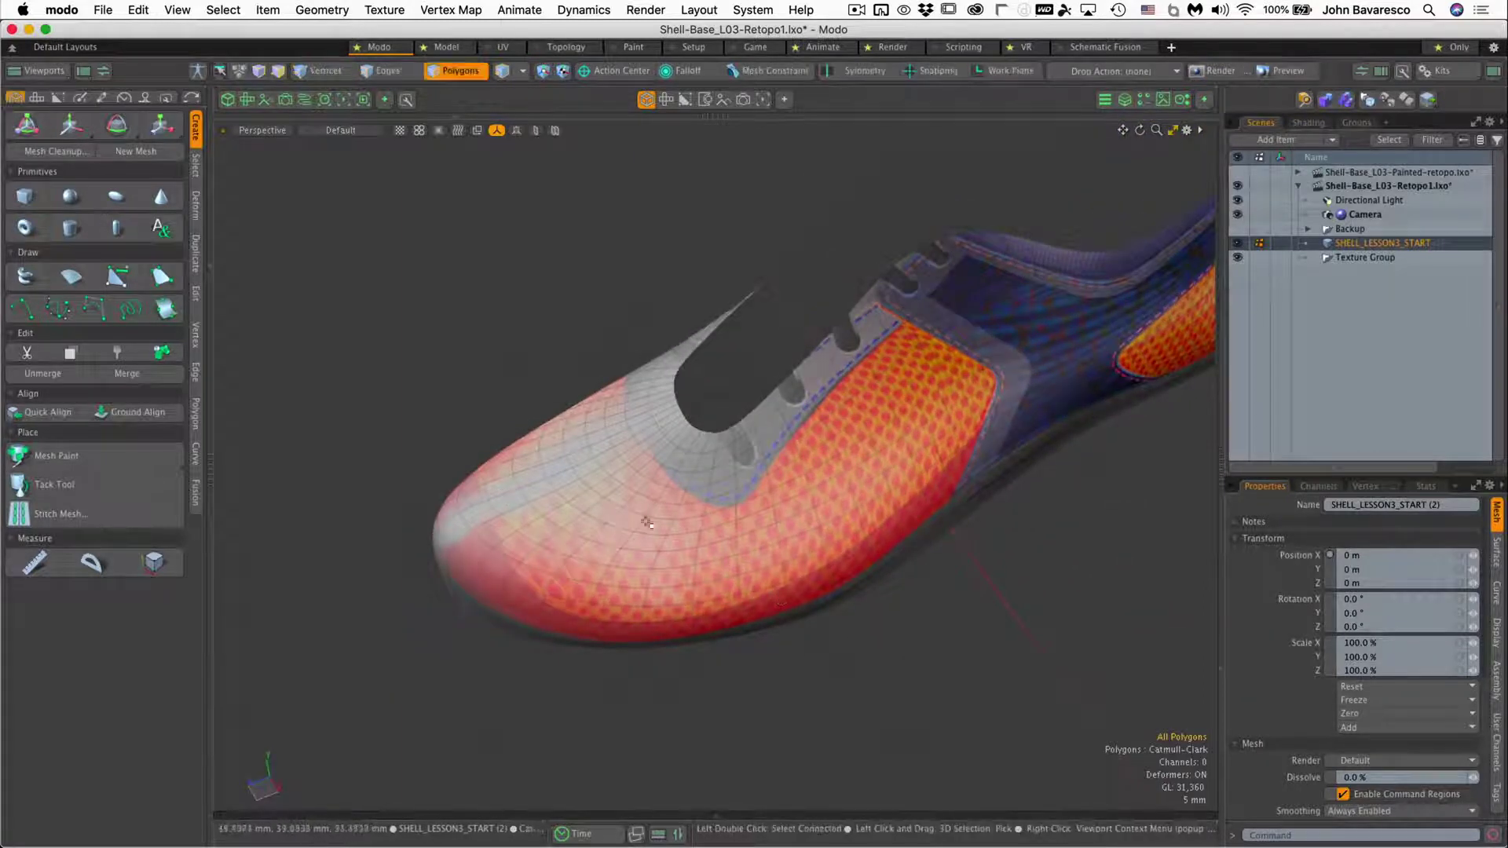
mouse_move(819, 458)
mouse_down()
mouse_move(915, 357)
mouse_move(978, 387)
mouse_move(1020, 433)
mouse_up()
click(1026, 544)
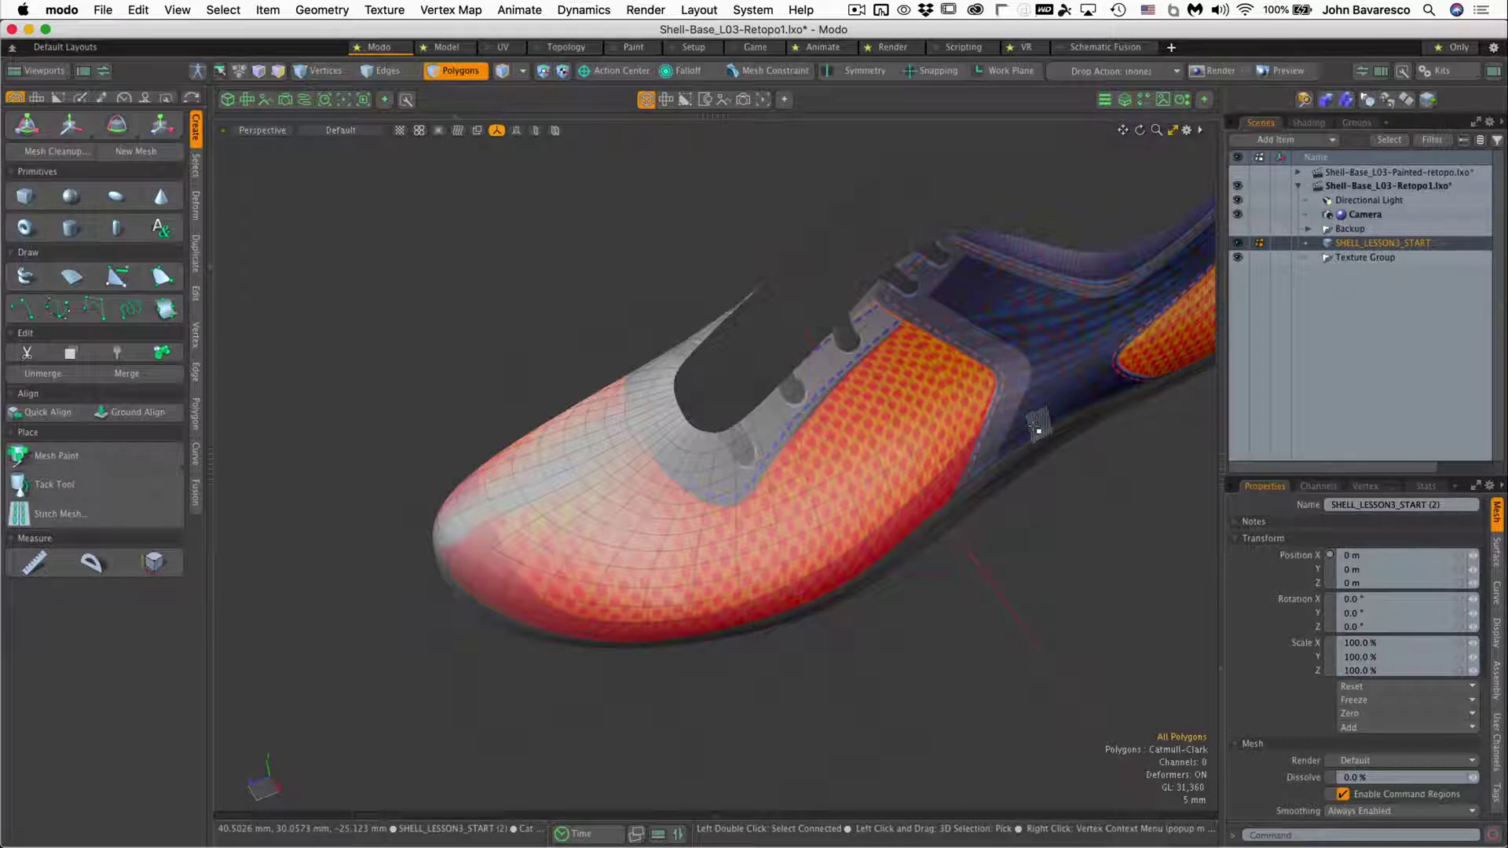
alt+drag(1006, 396, 917, 440)
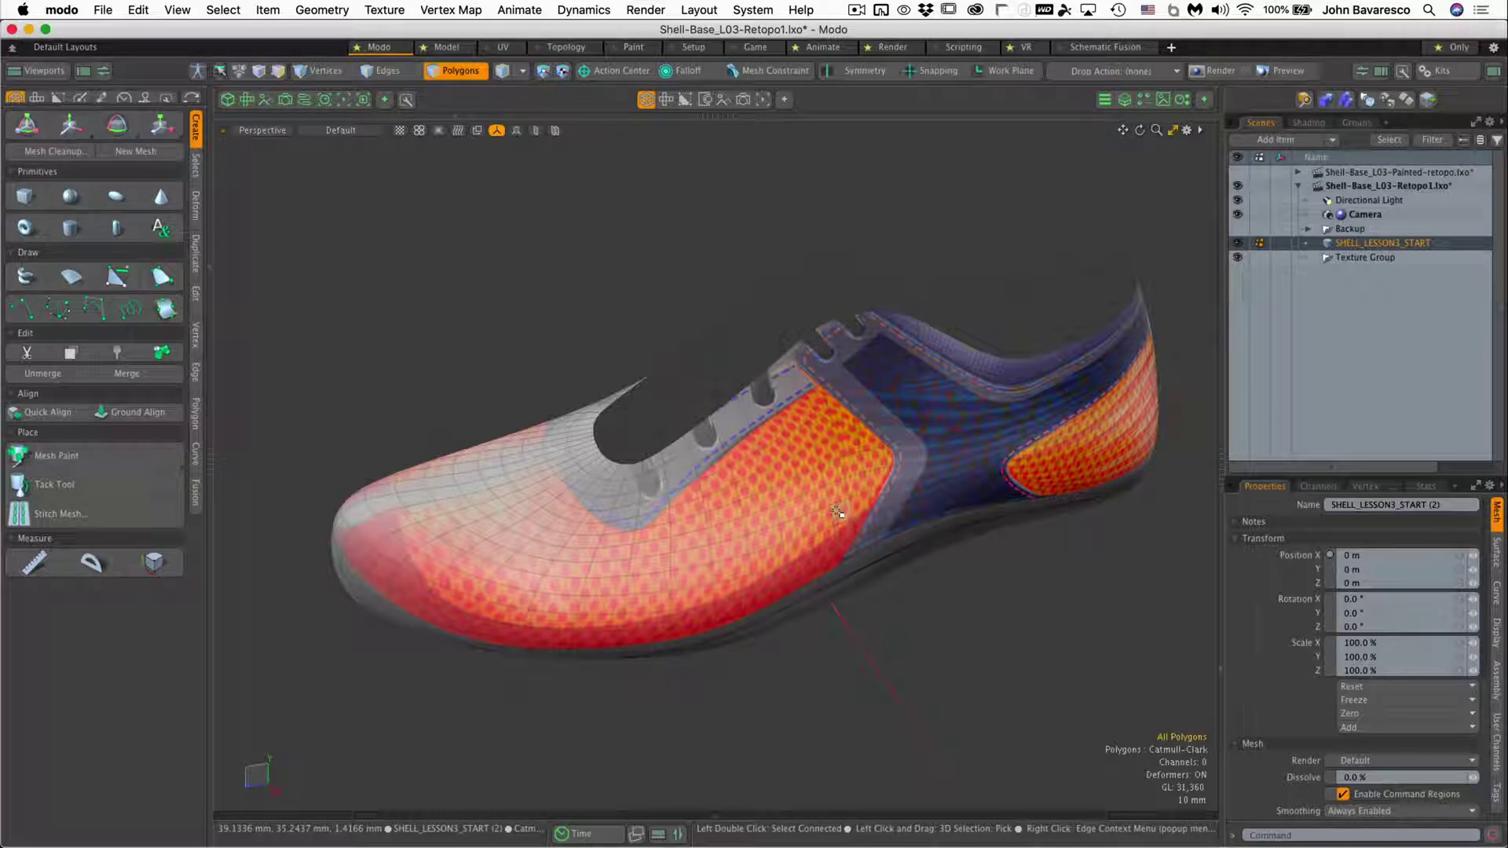
alt+shift+drag(838, 512, 795, 461)
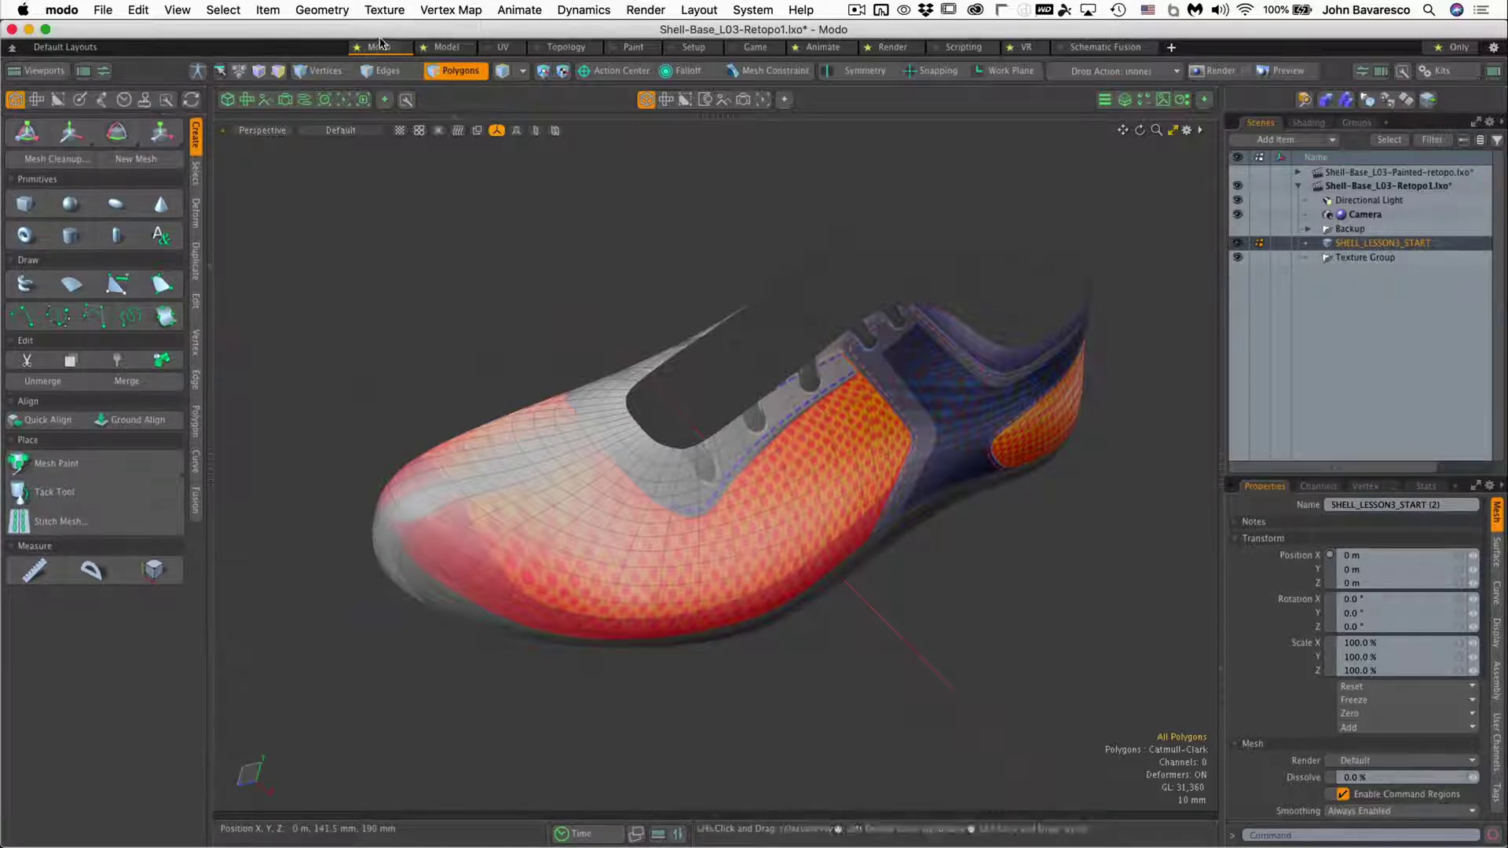
click(59, 99)
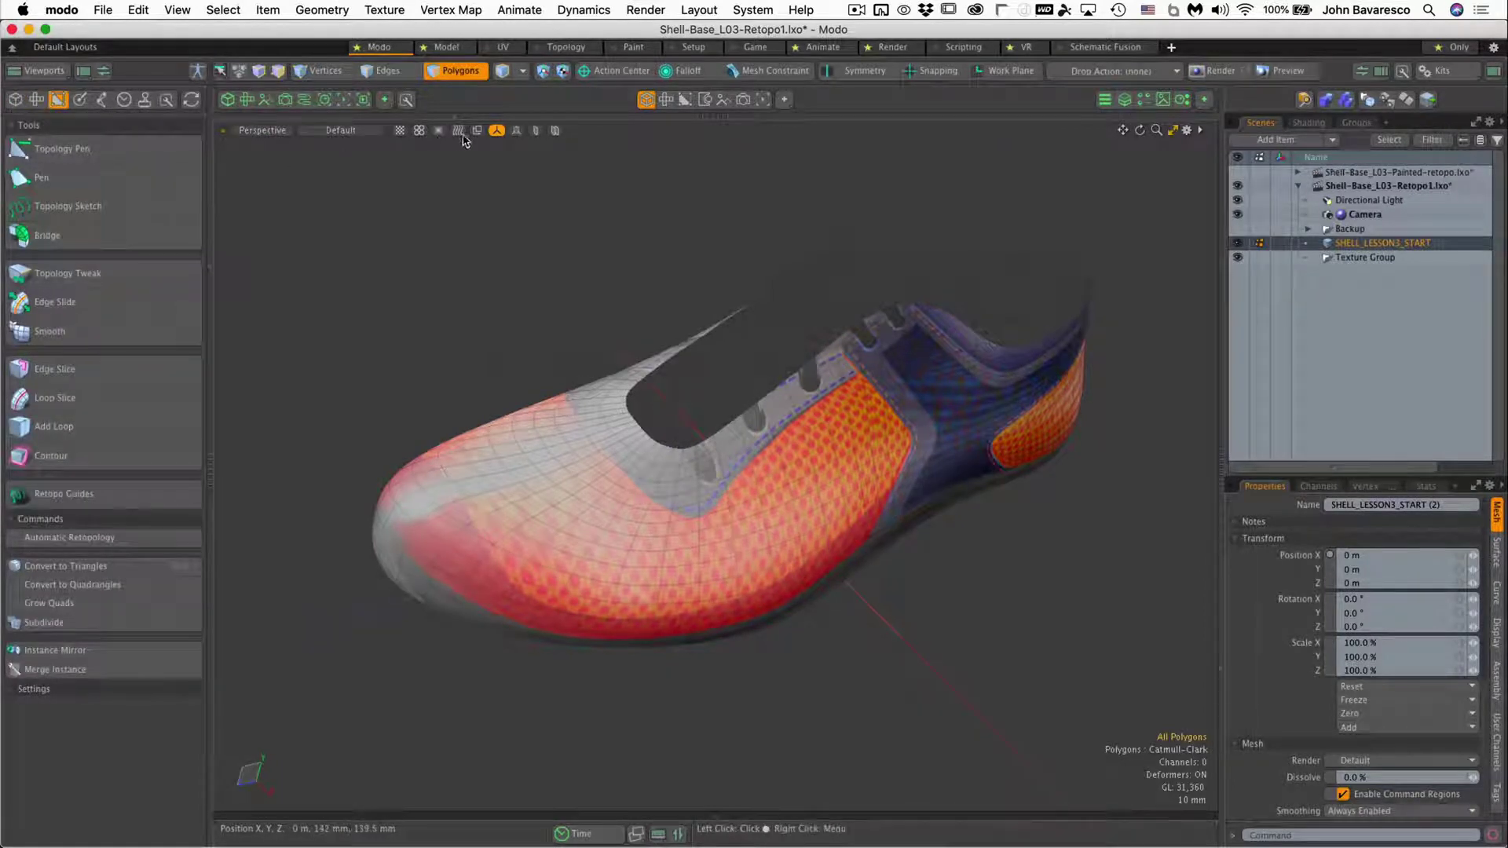
Switch to the Topology layout and frame the shoe mesh so it fills the viewport.
double_click(576, 53)
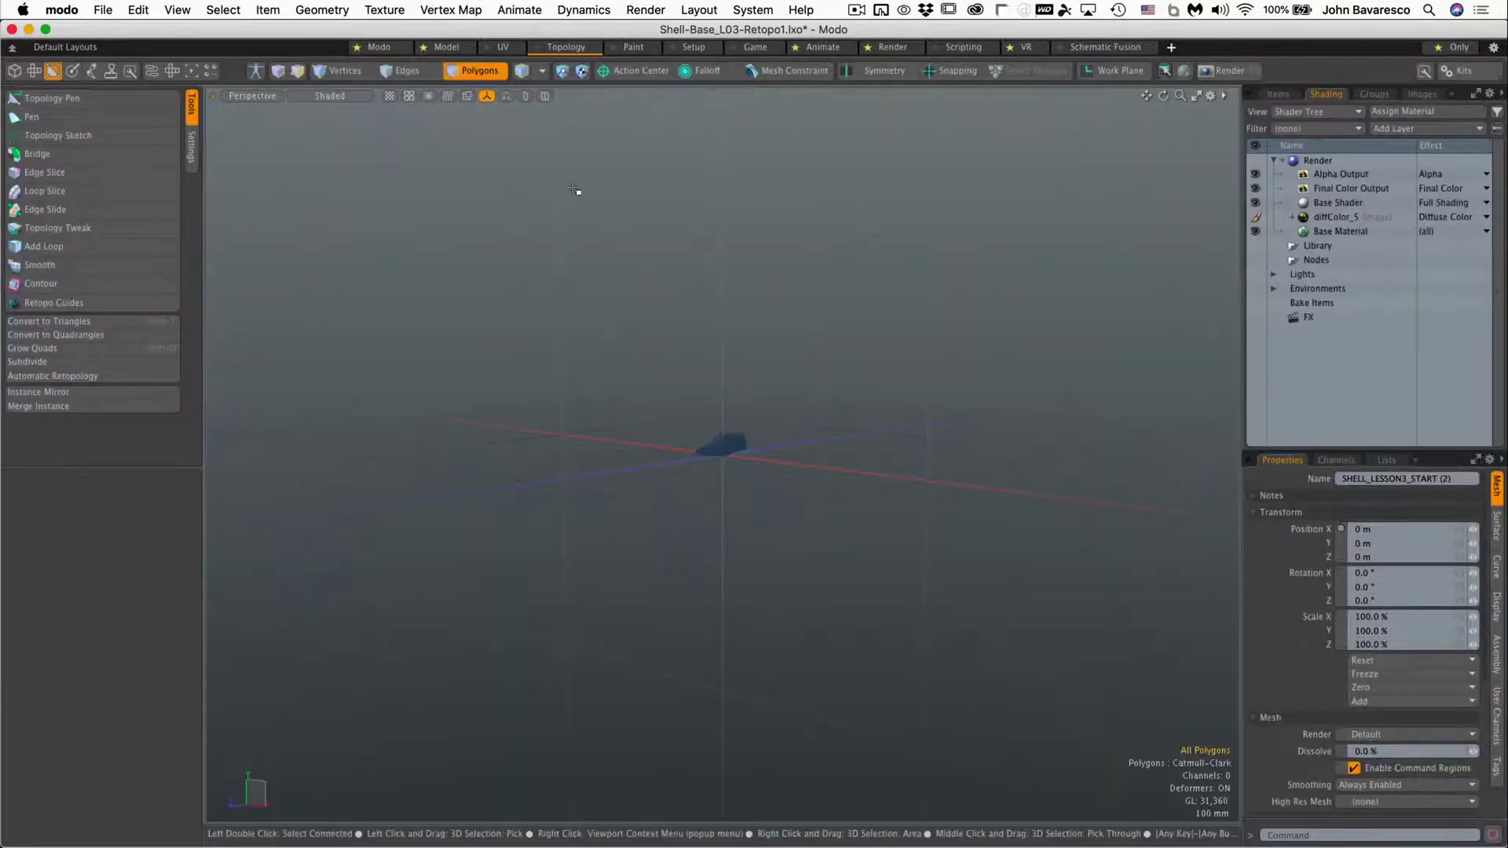
key(a)
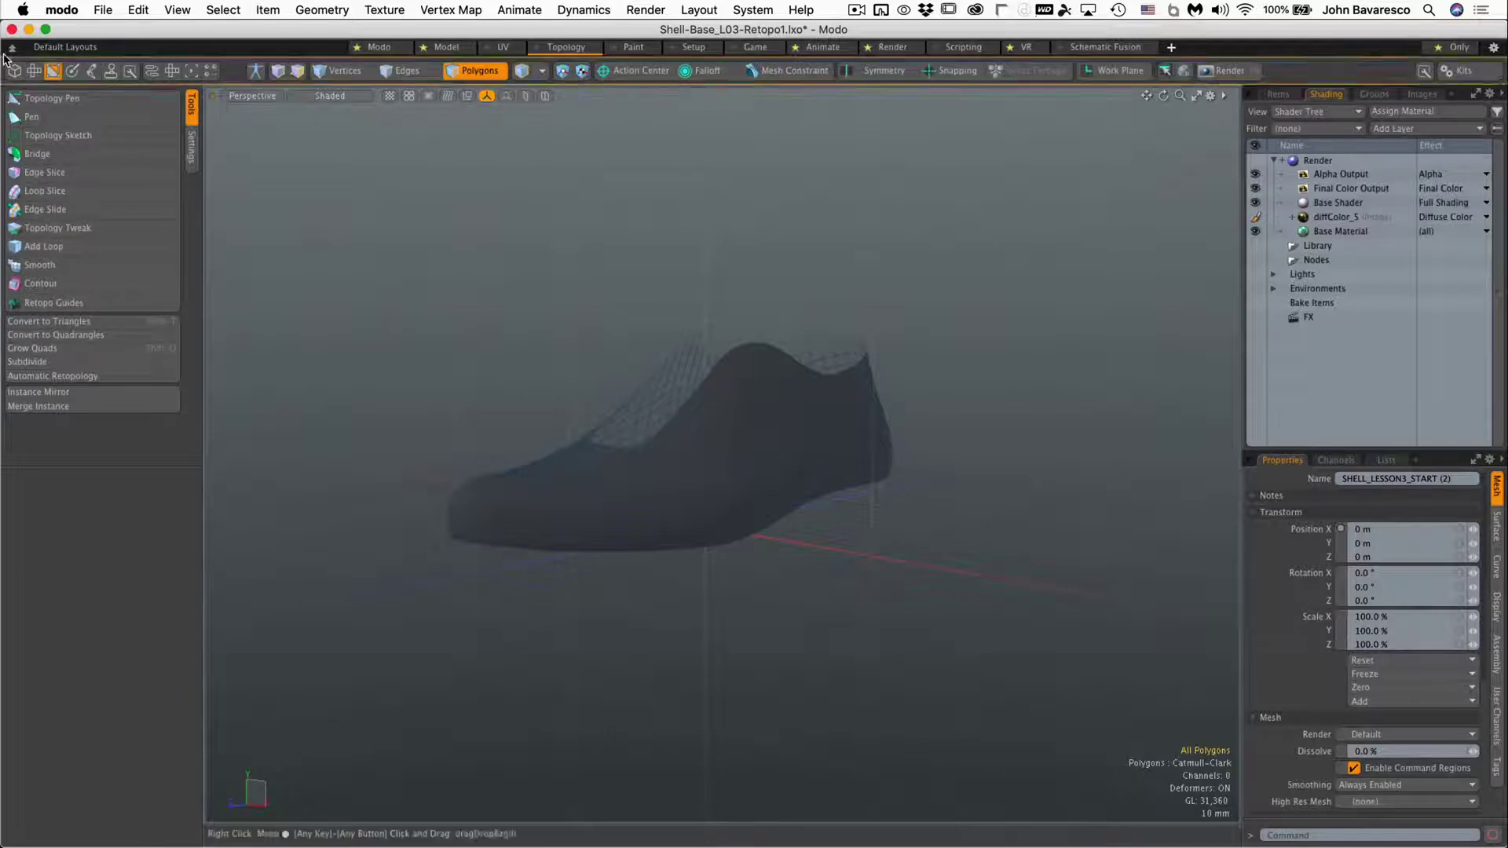
click(19, 75)
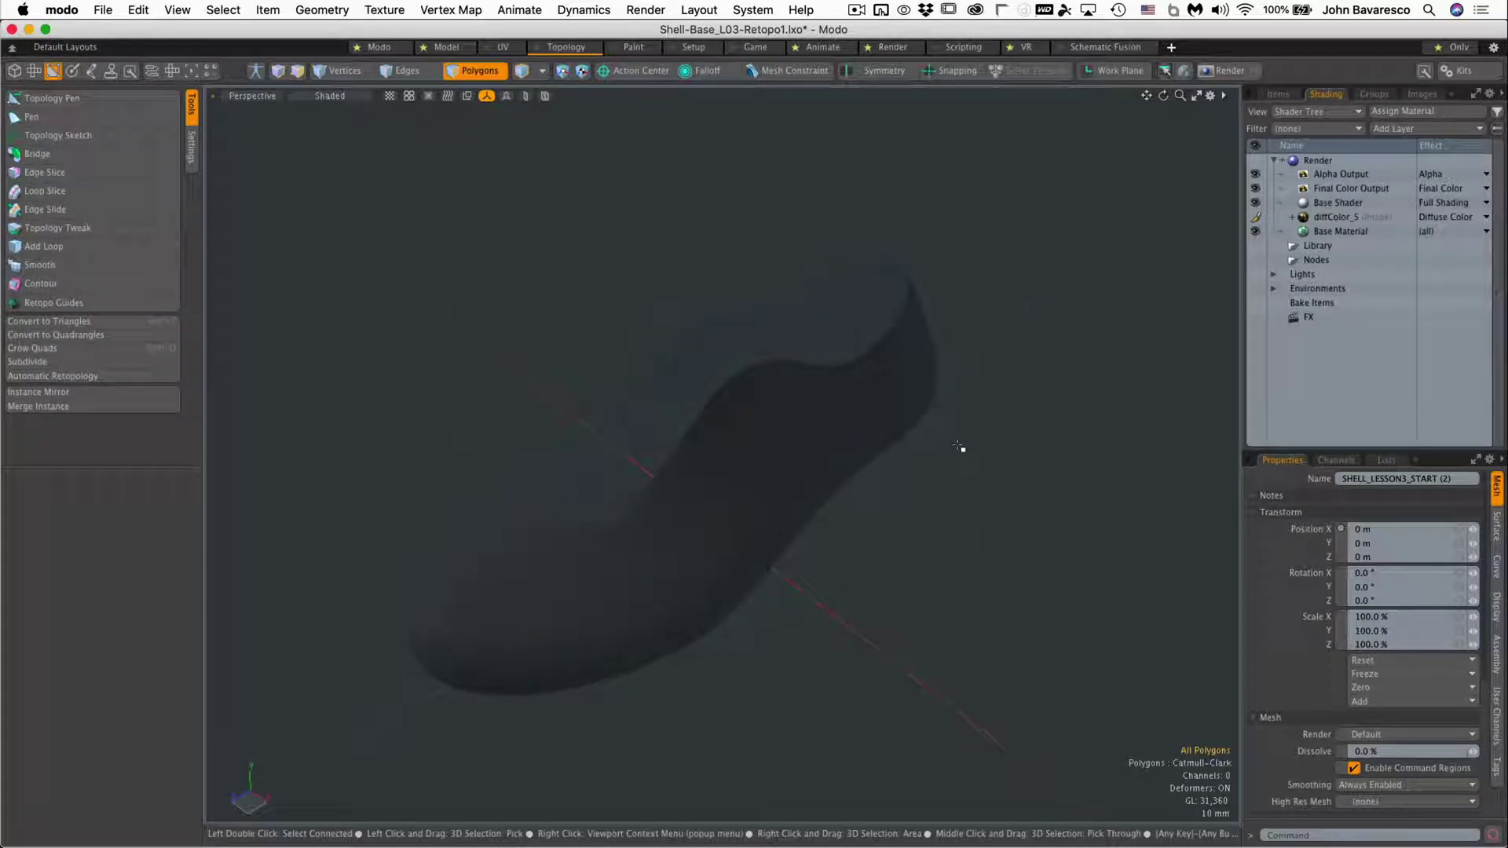
ctrl+alt+drag(997, 504, 815, 424)
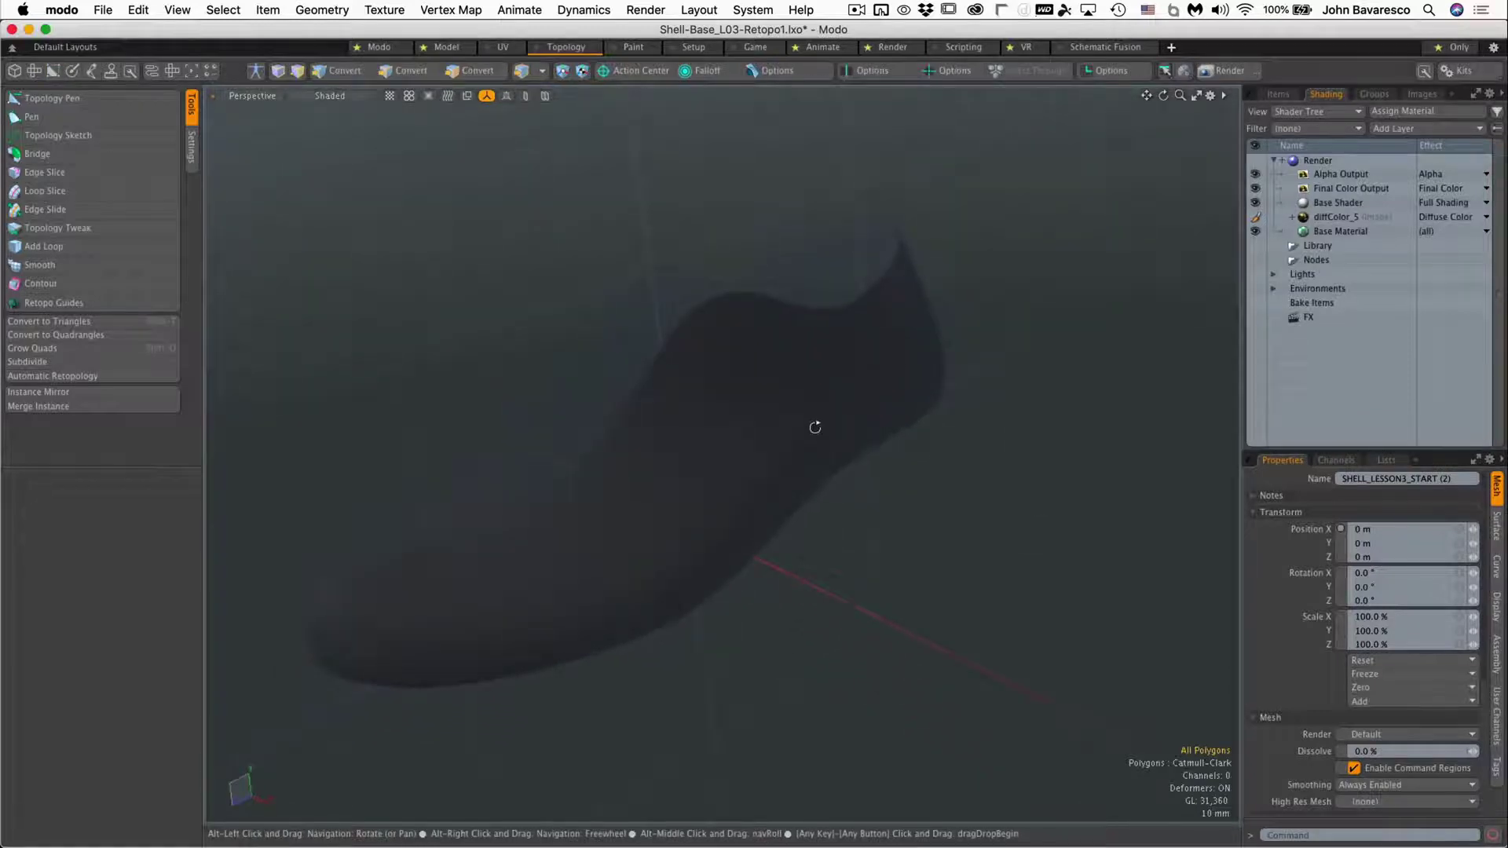
Show the scene items and add a new empty mesh item as the active layer, with the shoe in the background.
click(1278, 93)
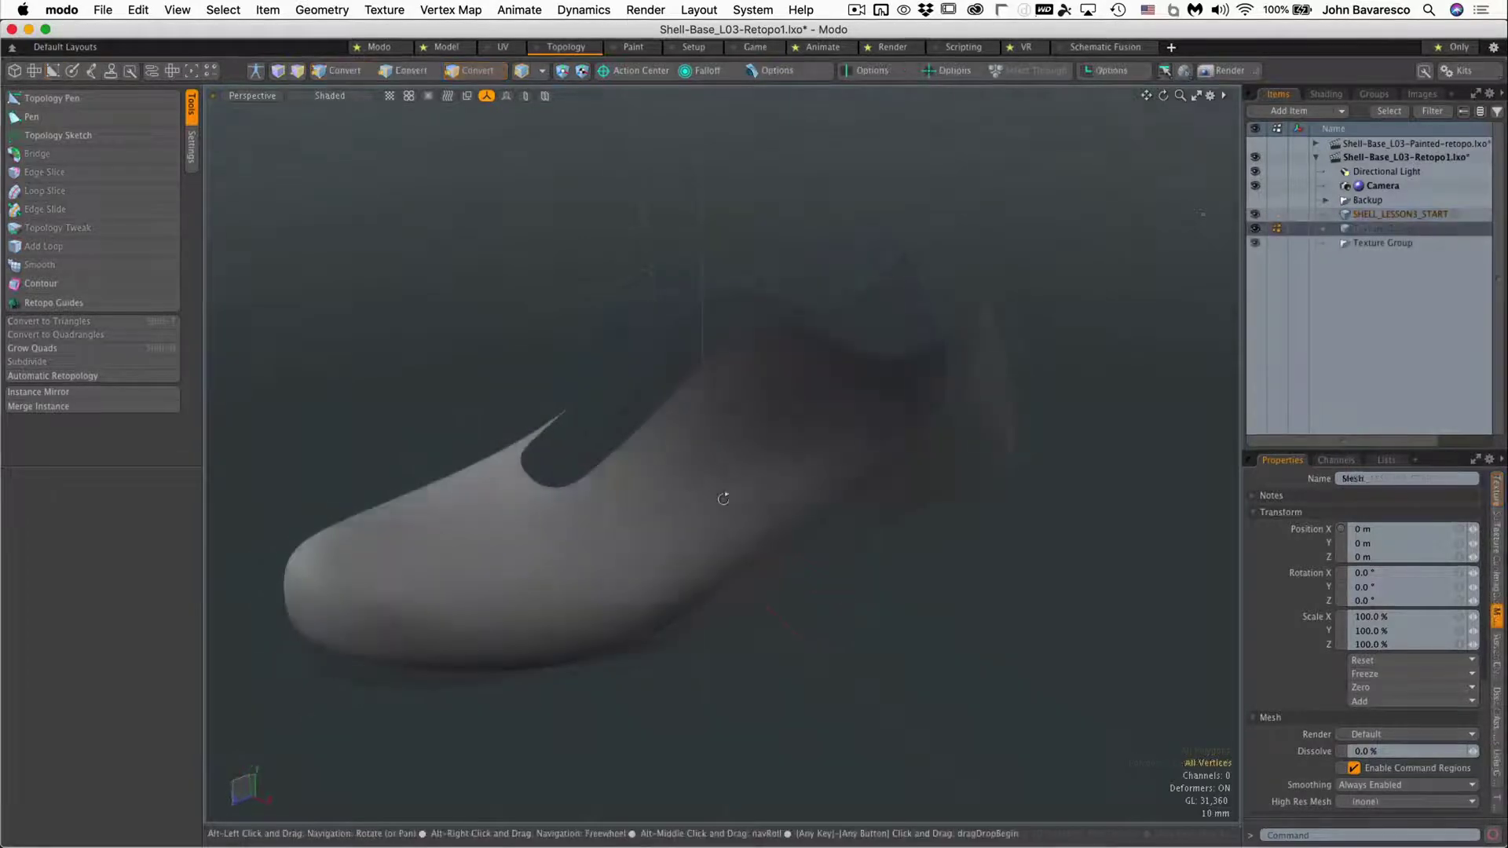
alt+drag(723, 498, 811, 616)
mouse_move(819, 512)
alt+shift+mouse_down()
mouse_move(848, 528)
mouse_move(874, 509)
alt+shift+mouse_up()
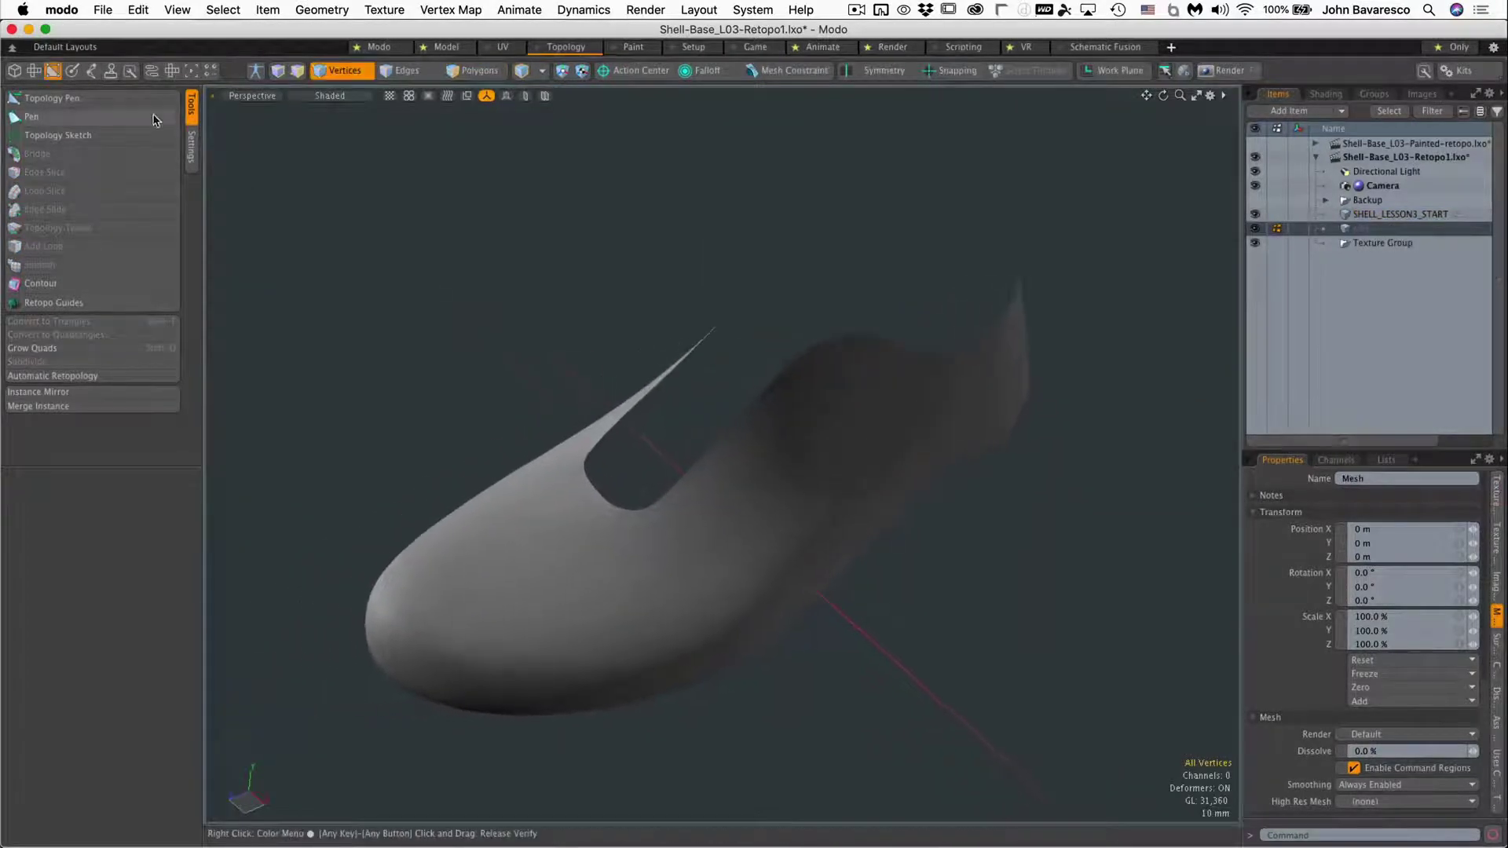
Set the perspective viewport's shading style to Default.
click(341, 96)
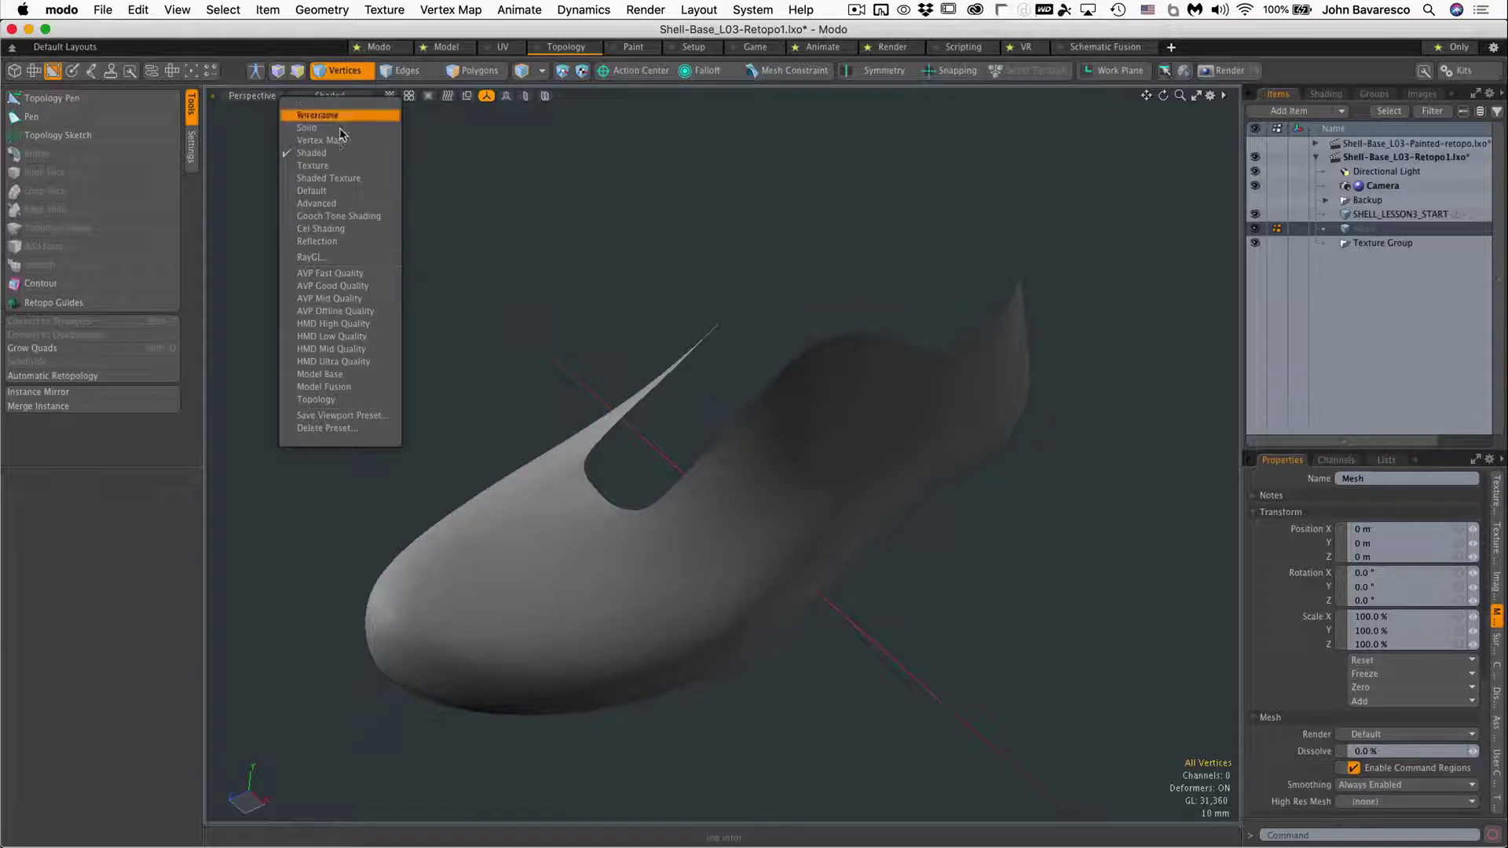
click(354, 196)
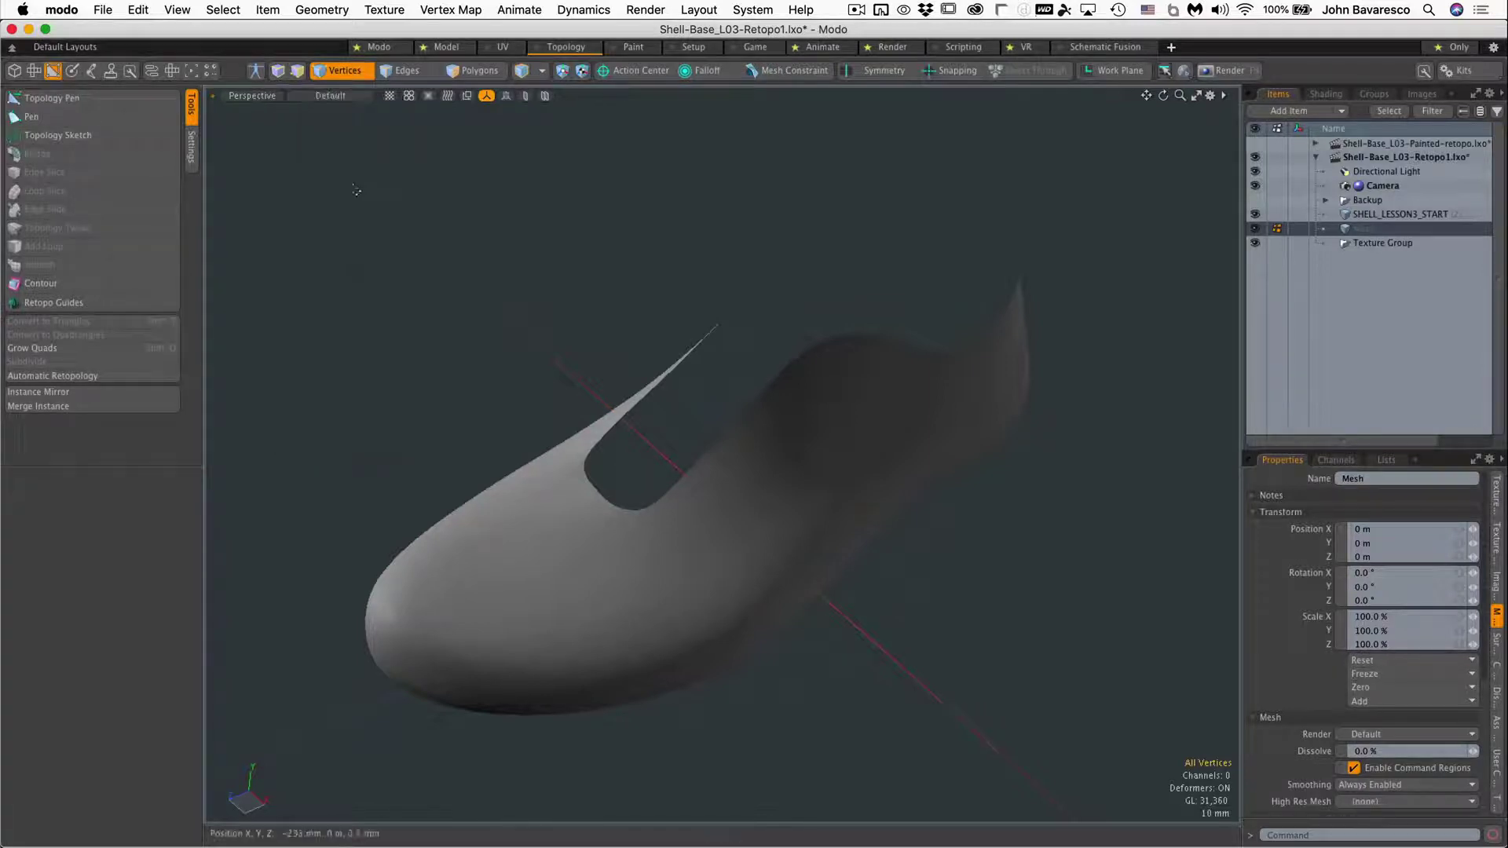
mouse_move(720, 380)
alt+mouse_down()
mouse_move(766, 407)
mouse_move(757, 388)
mouse_move(778, 431)
alt+mouse_up()
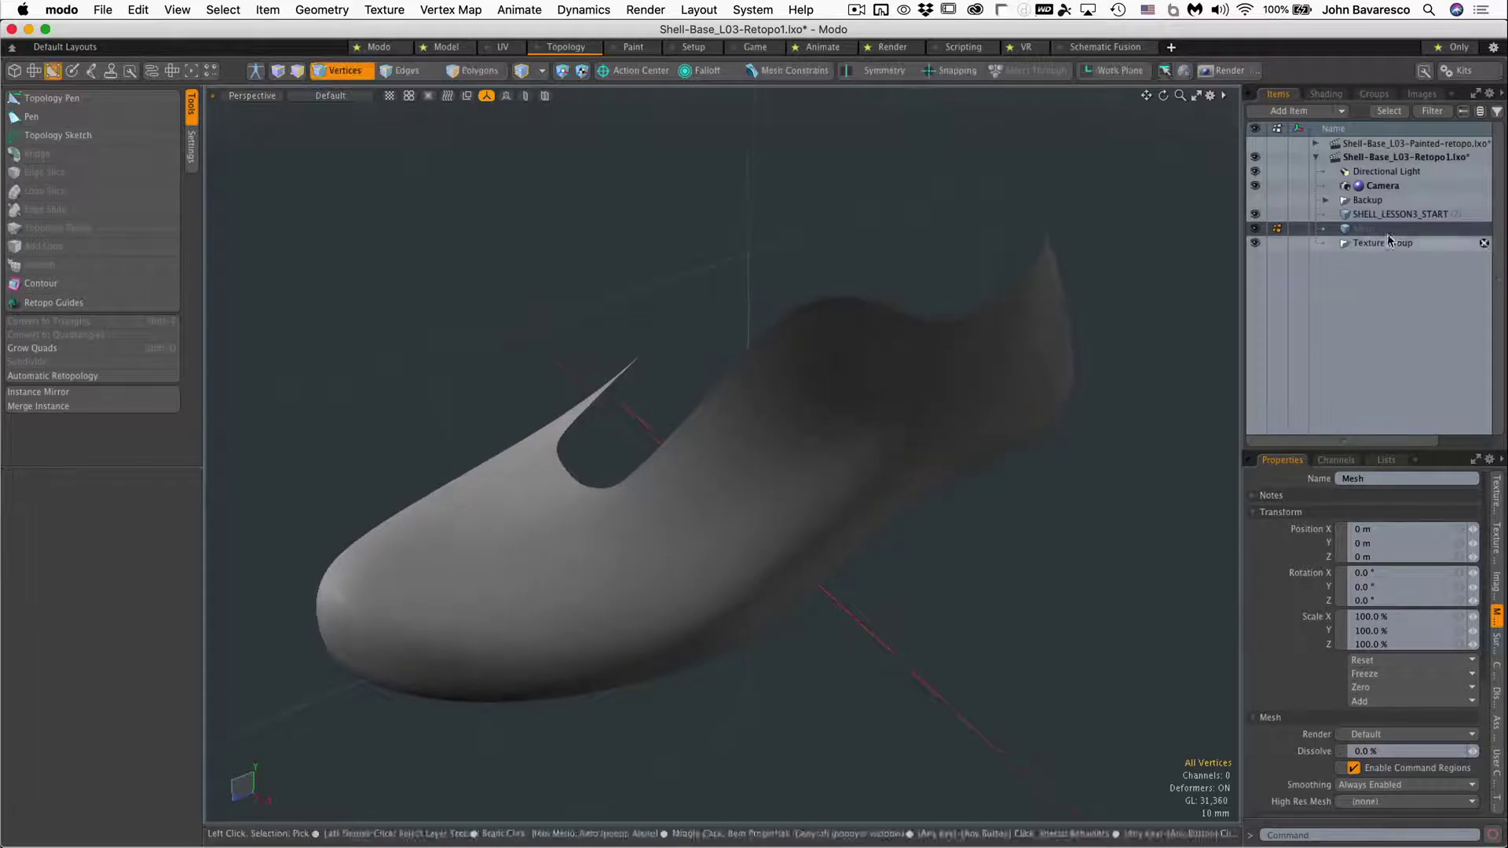
Set the shading style for inactive meshes to Texture in the 3D viewport properties so the painted shoe can be traced.
click(1211, 95)
drag(1172, 127, 996, 129)
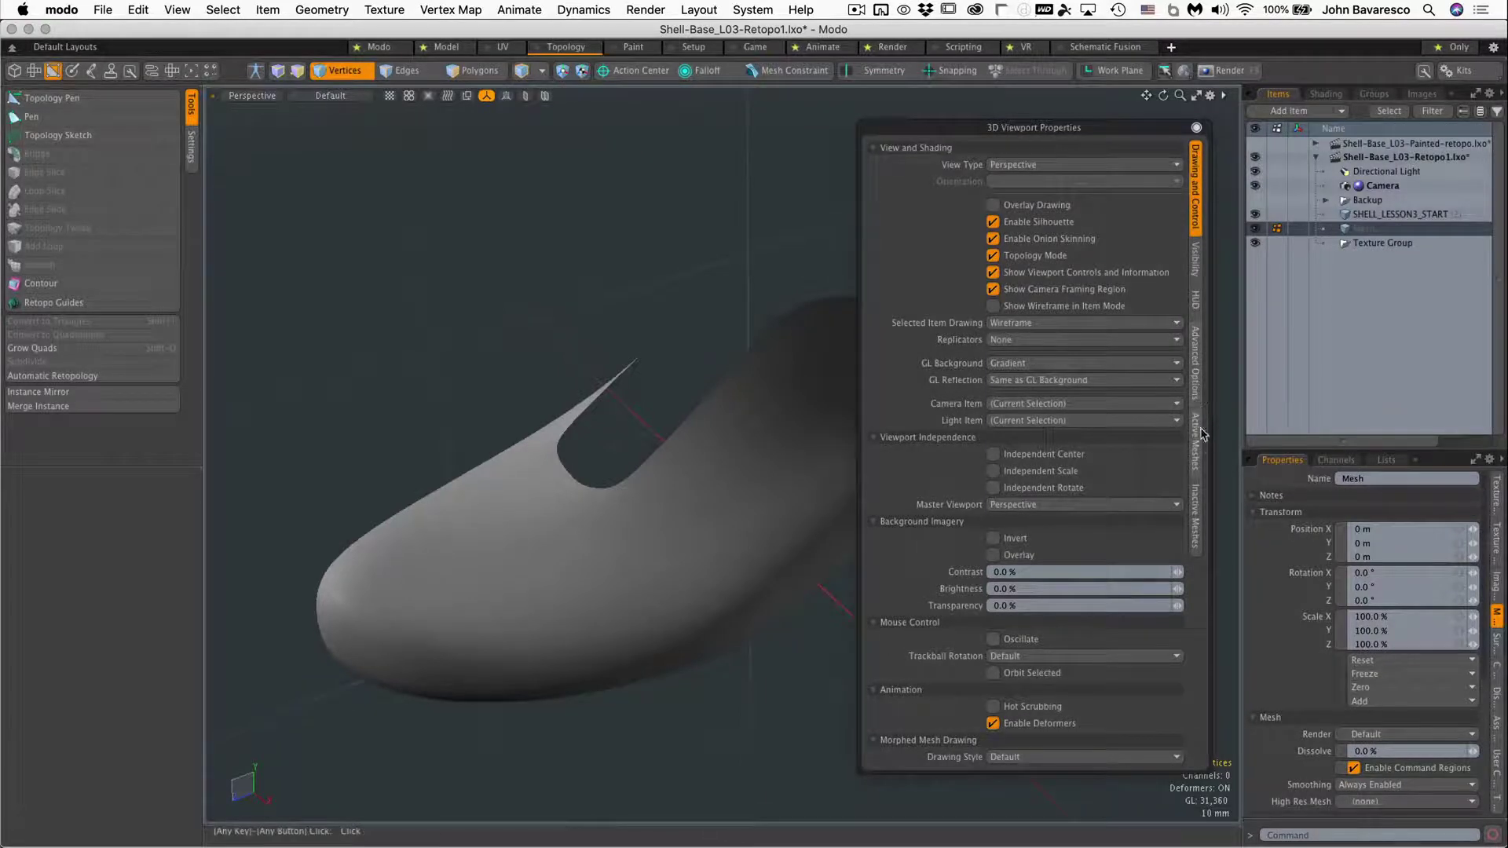
click(1196, 501)
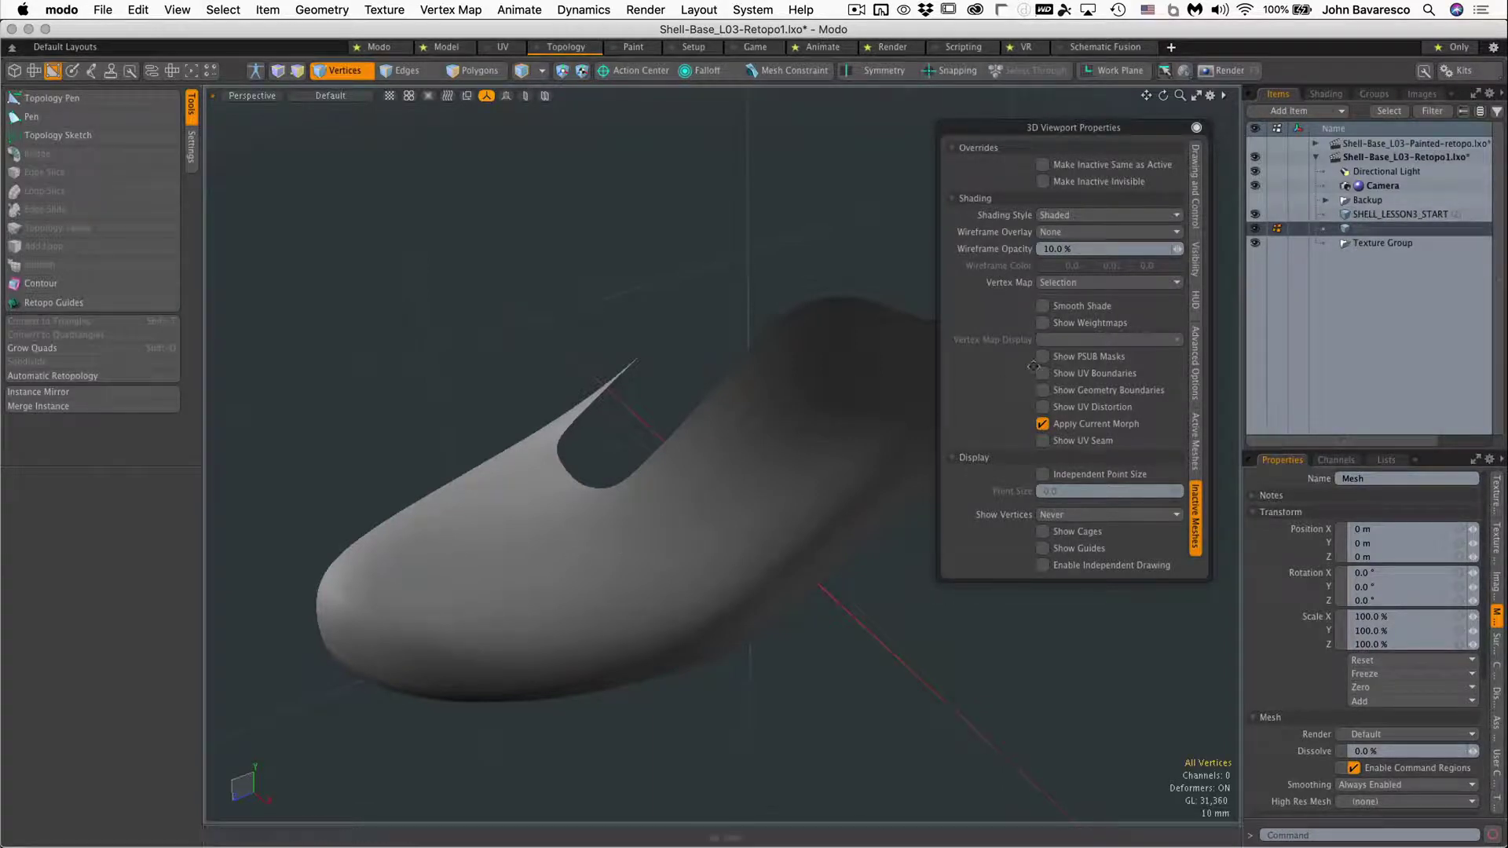
click(1116, 361)
click(1092, 215)
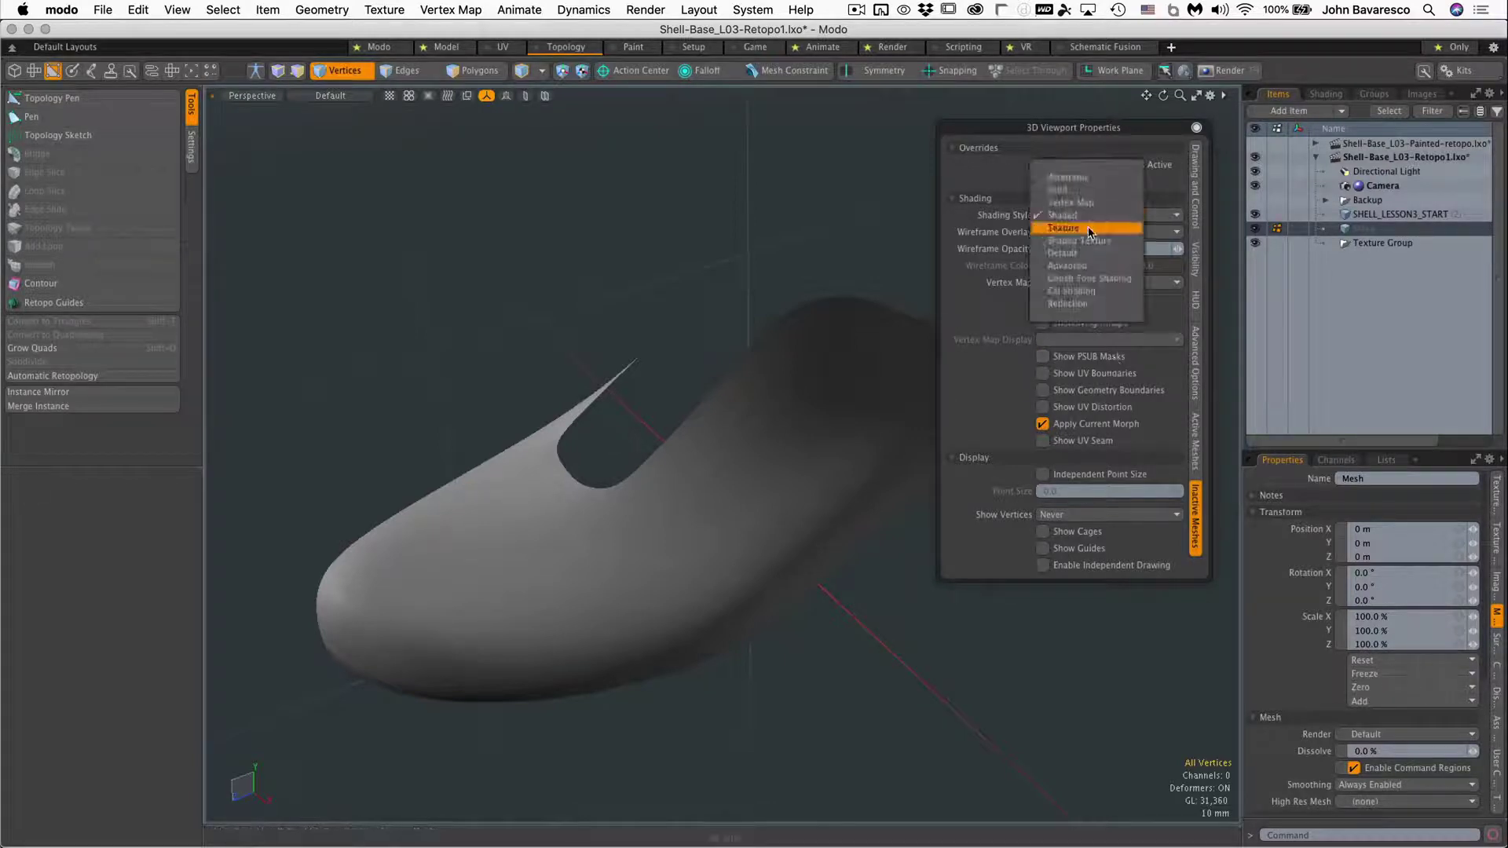
click(1089, 230)
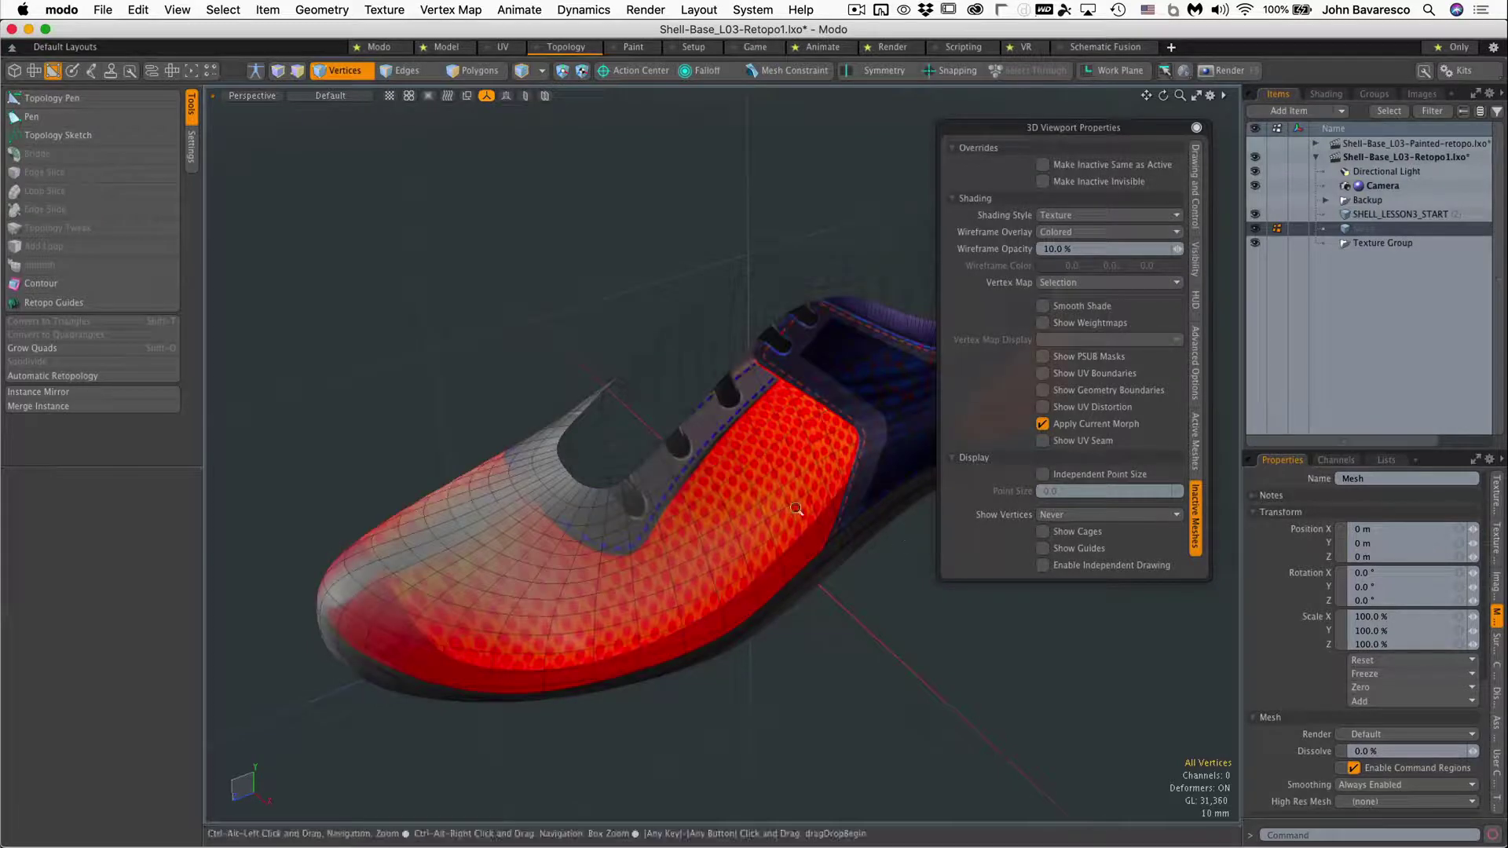
alt+drag(830, 497, 747, 570)
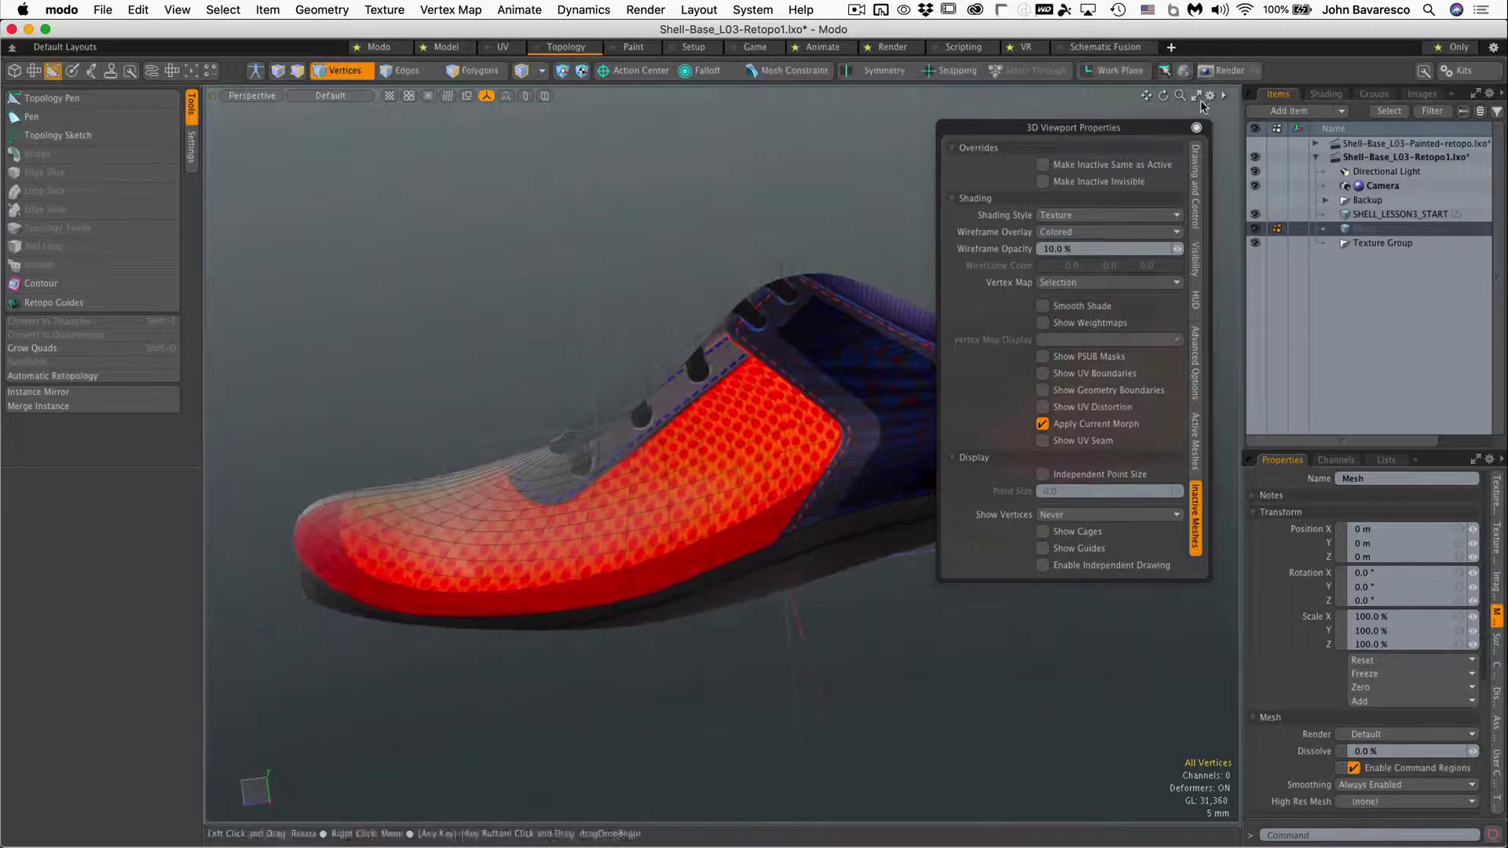
Set the inactive meshes' wireframe overlay to None, close the viewport properties and frame the shoe in side view.
click(1090, 231)
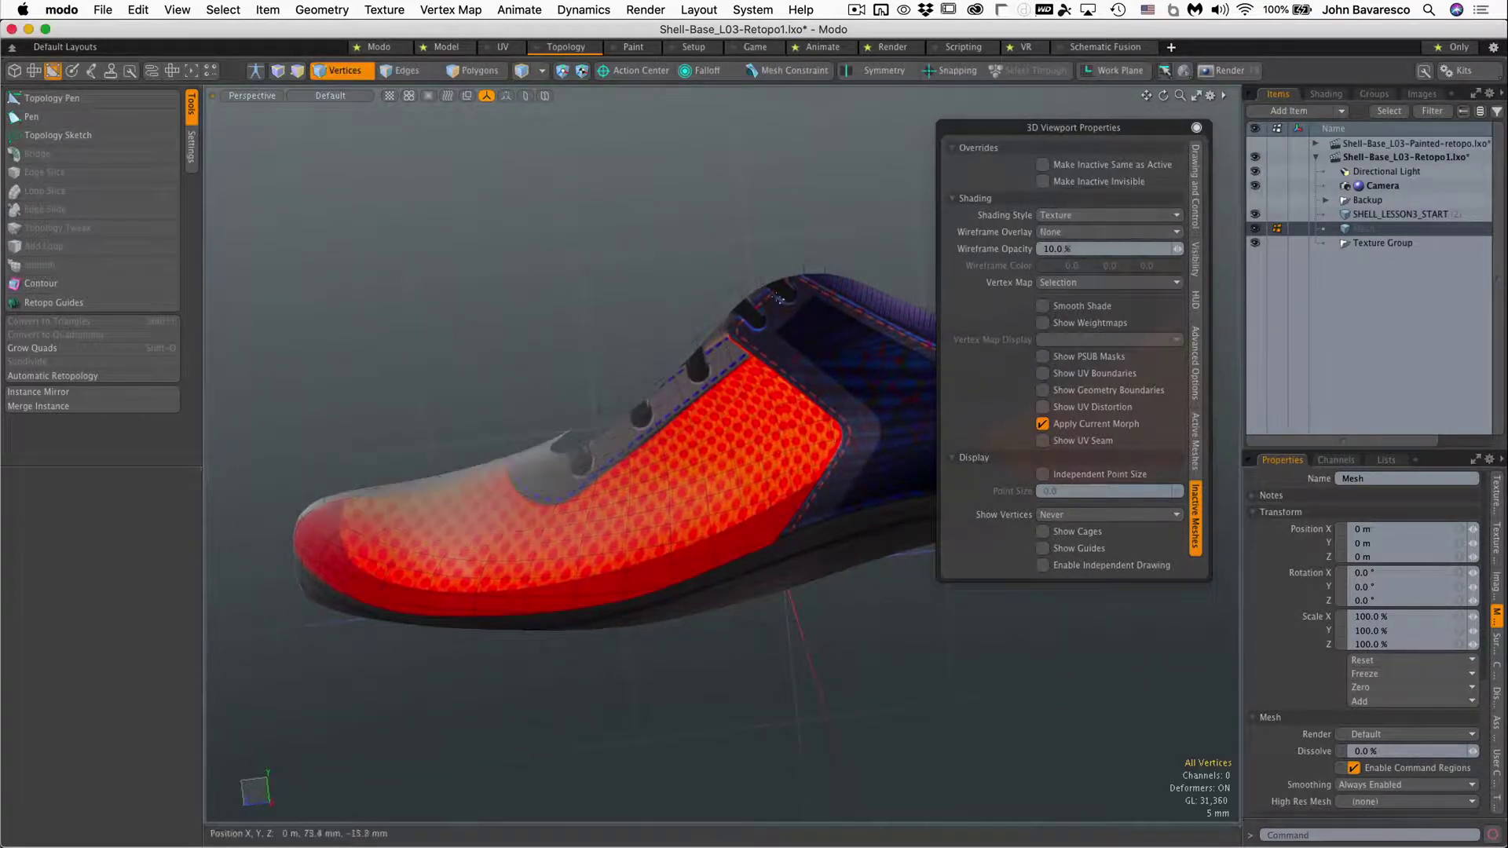
alt+drag(992, 230, 1121, 202)
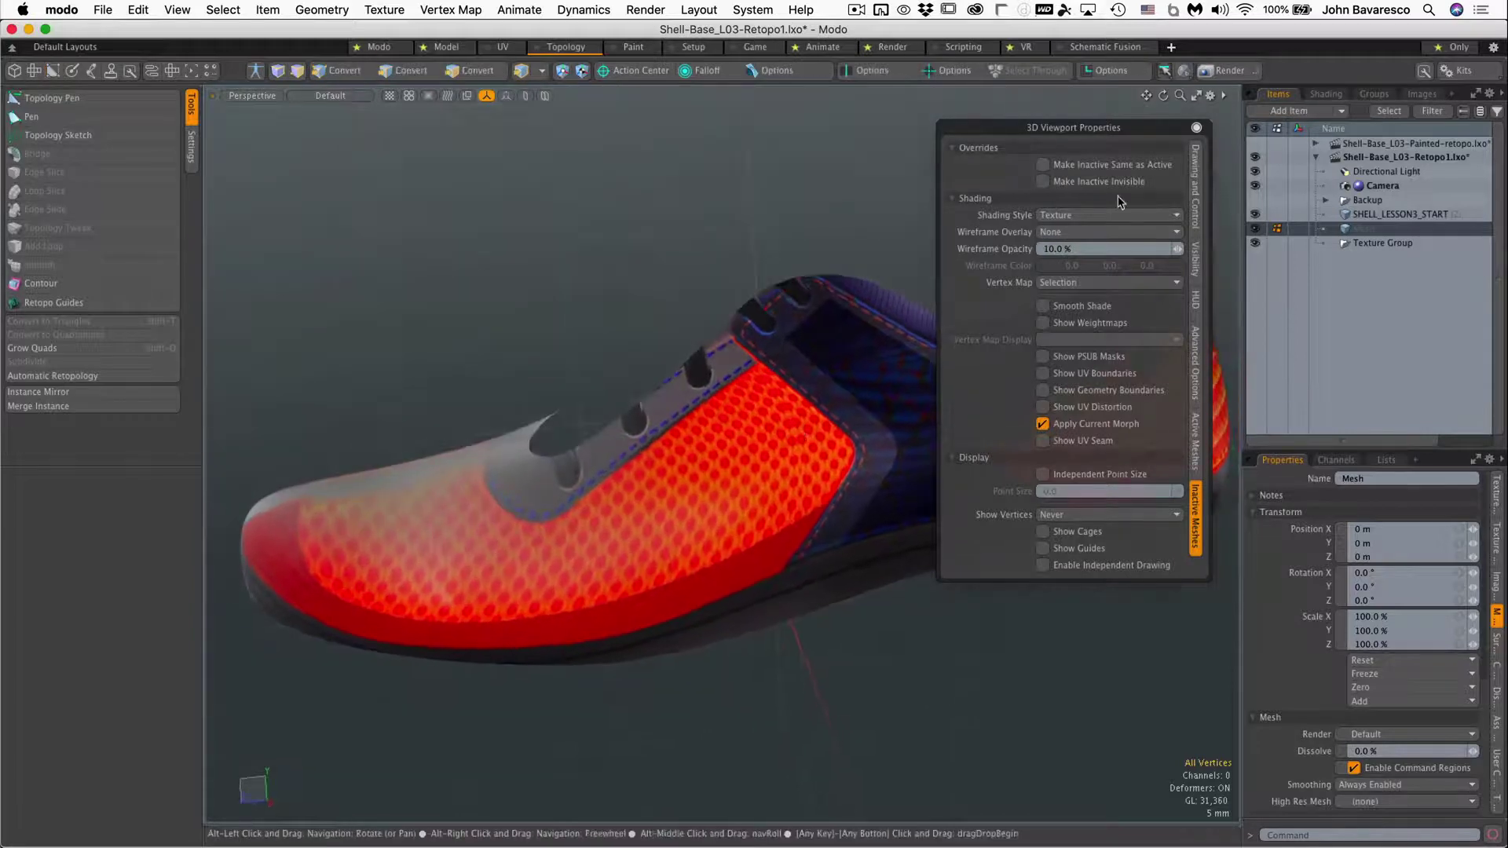
click(1197, 128)
alt+drag(903, 409, 746, 534)
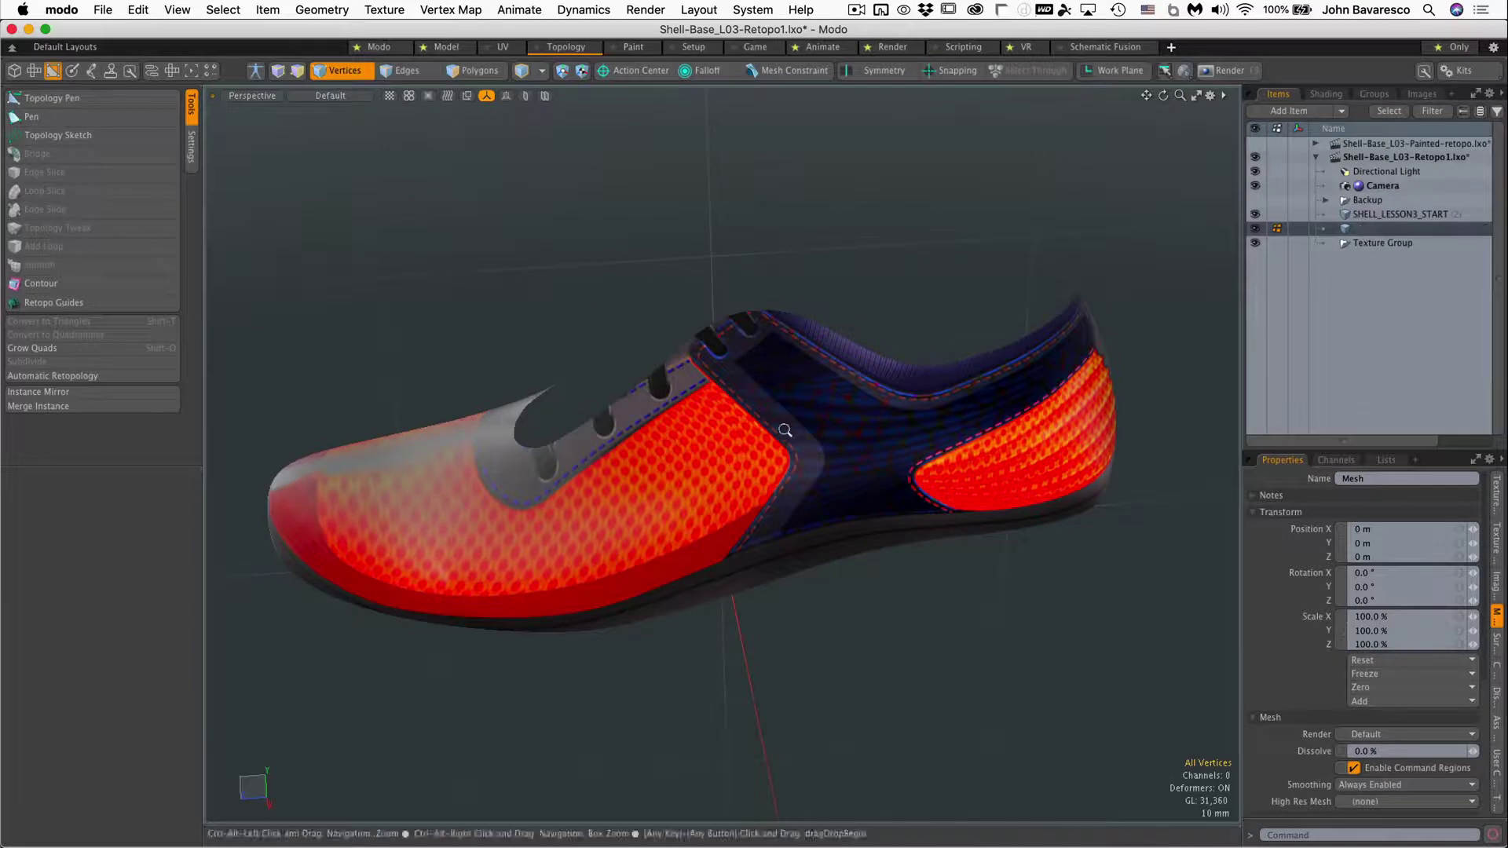
ctrl+alt+drag(788, 428, 785, 366)
ctrl+alt+drag(908, 483, 928, 514)
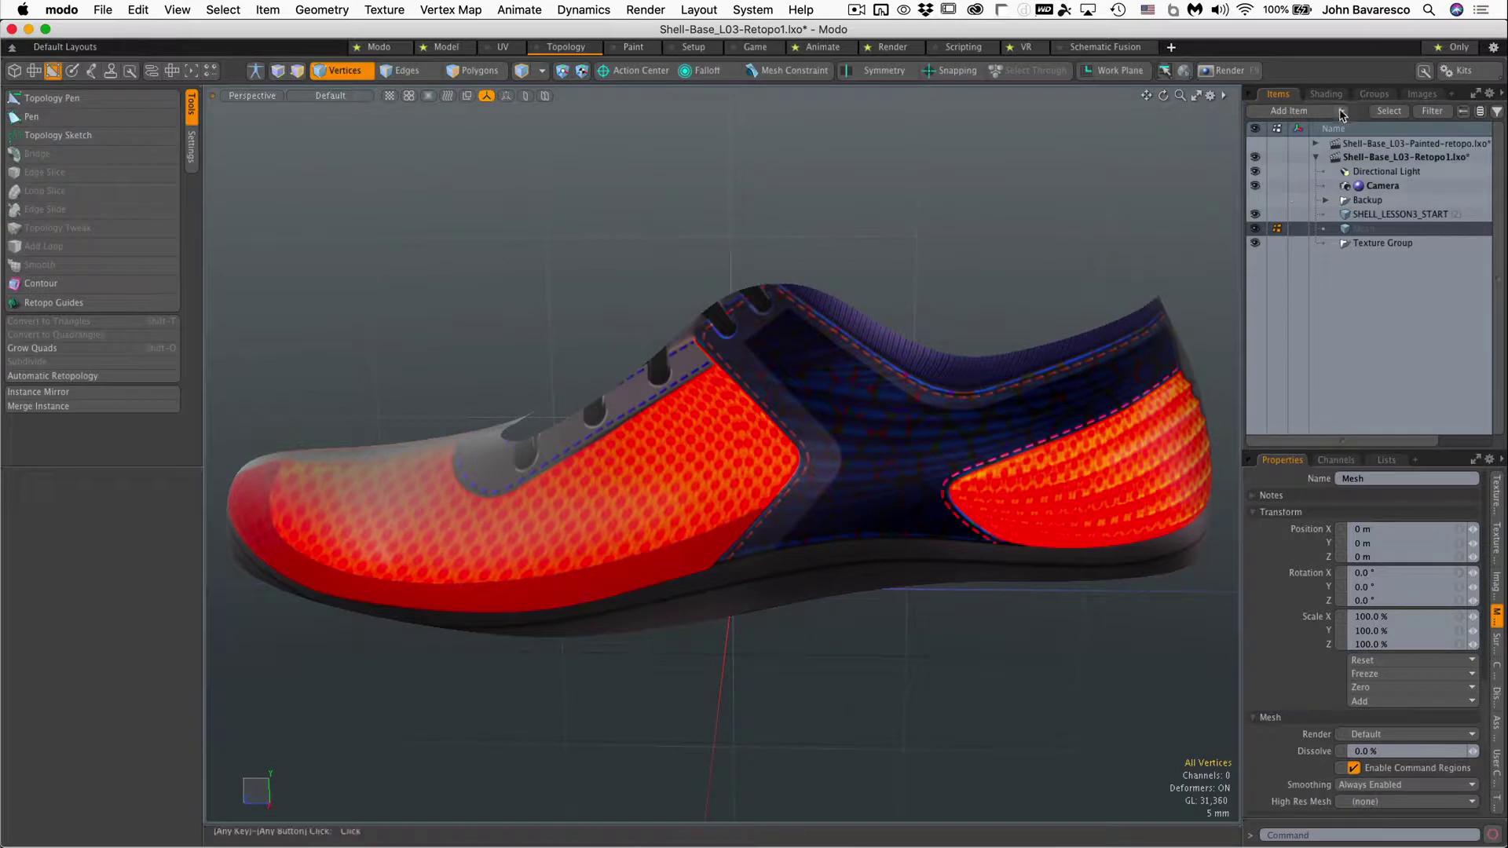
Set the colorspace of the diffColor_5 (2) image clip to Linear and return to the scene item list.
click(1421, 93)
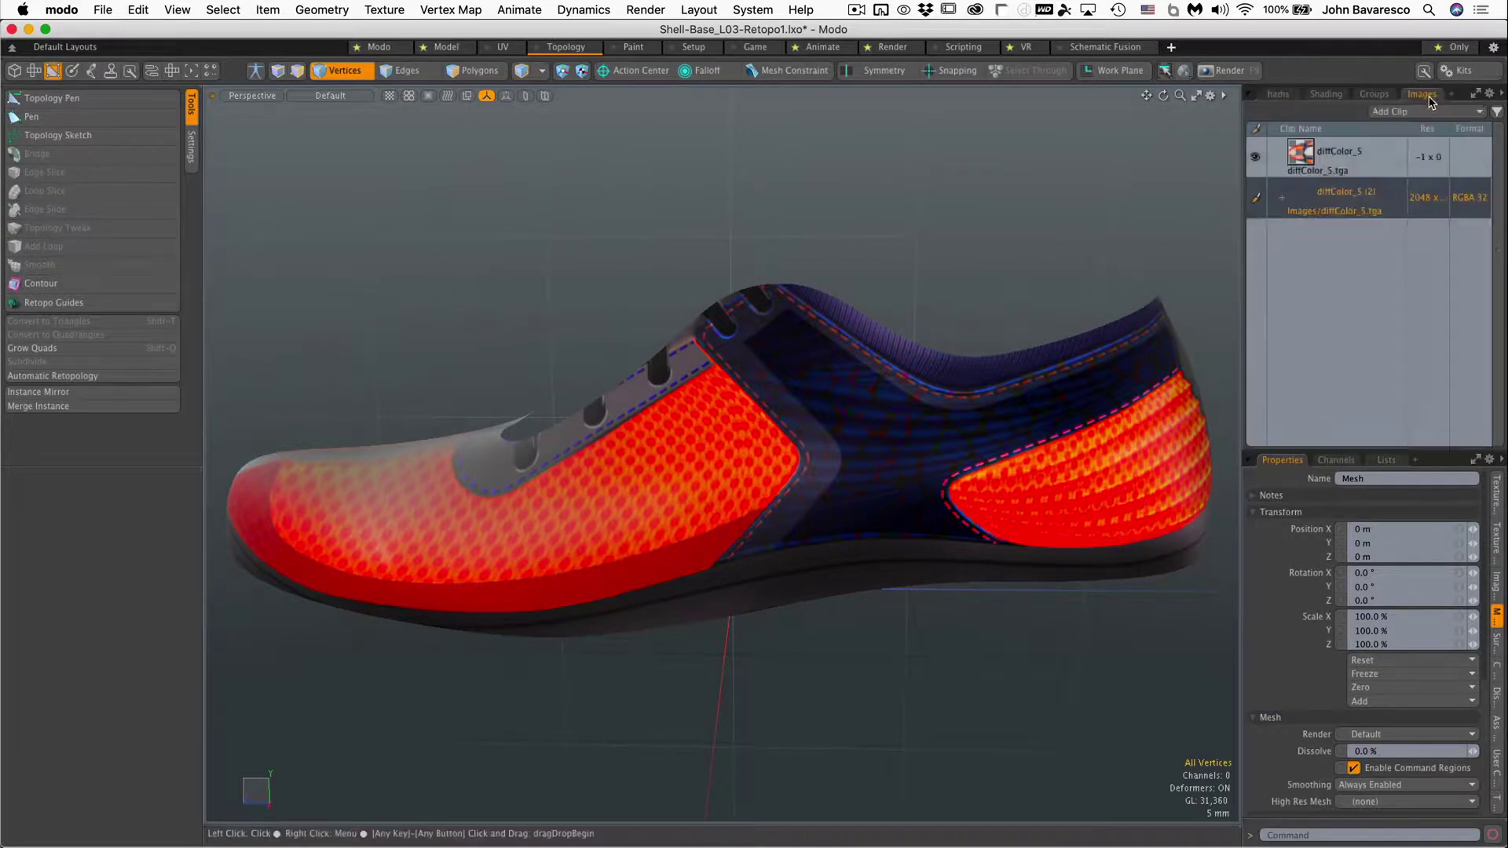
click(1310, 194)
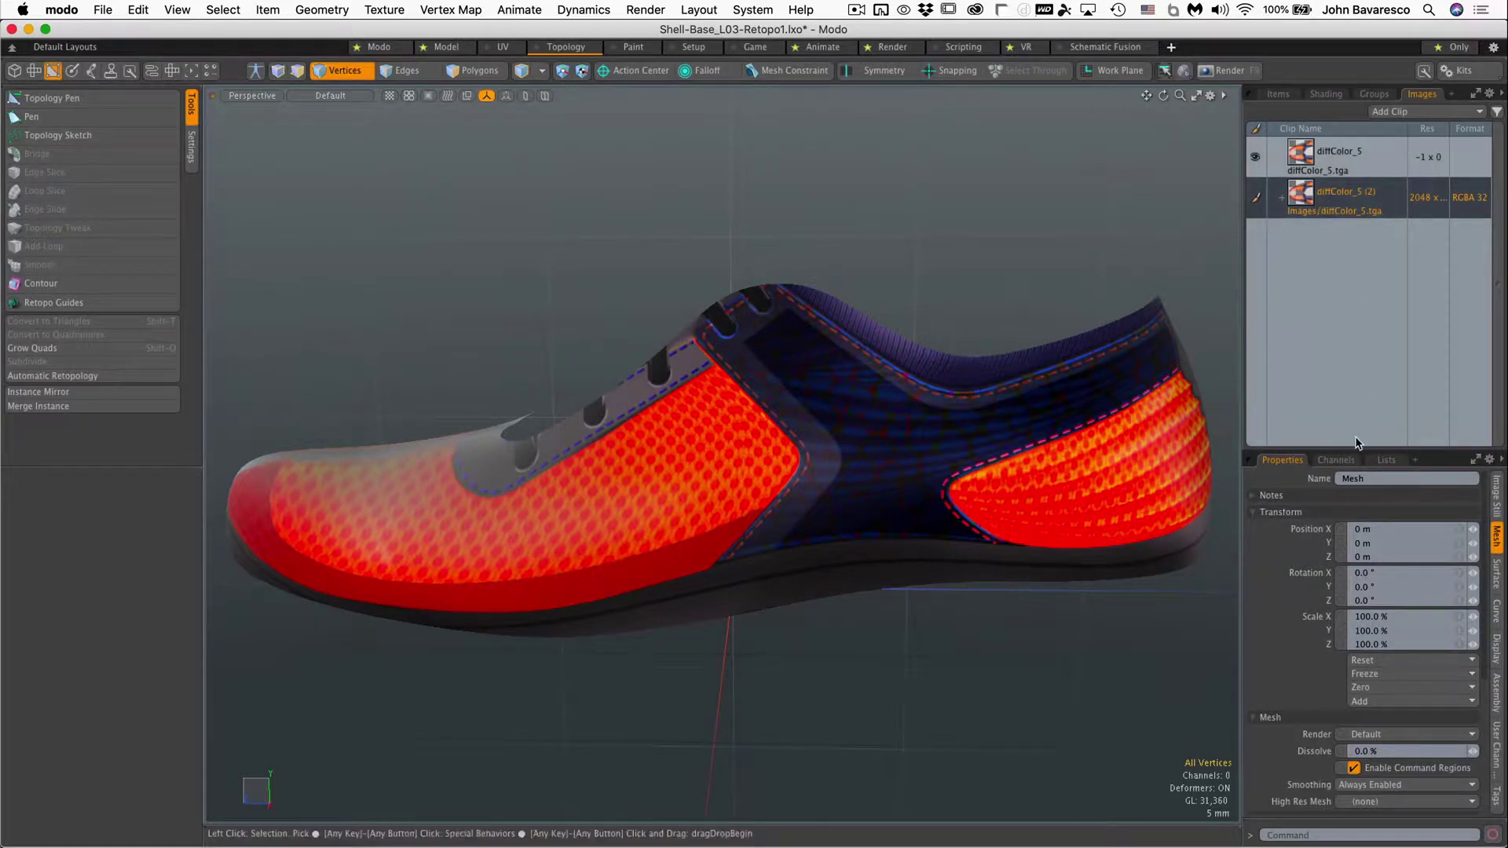
drag(1362, 454, 1362, 350)
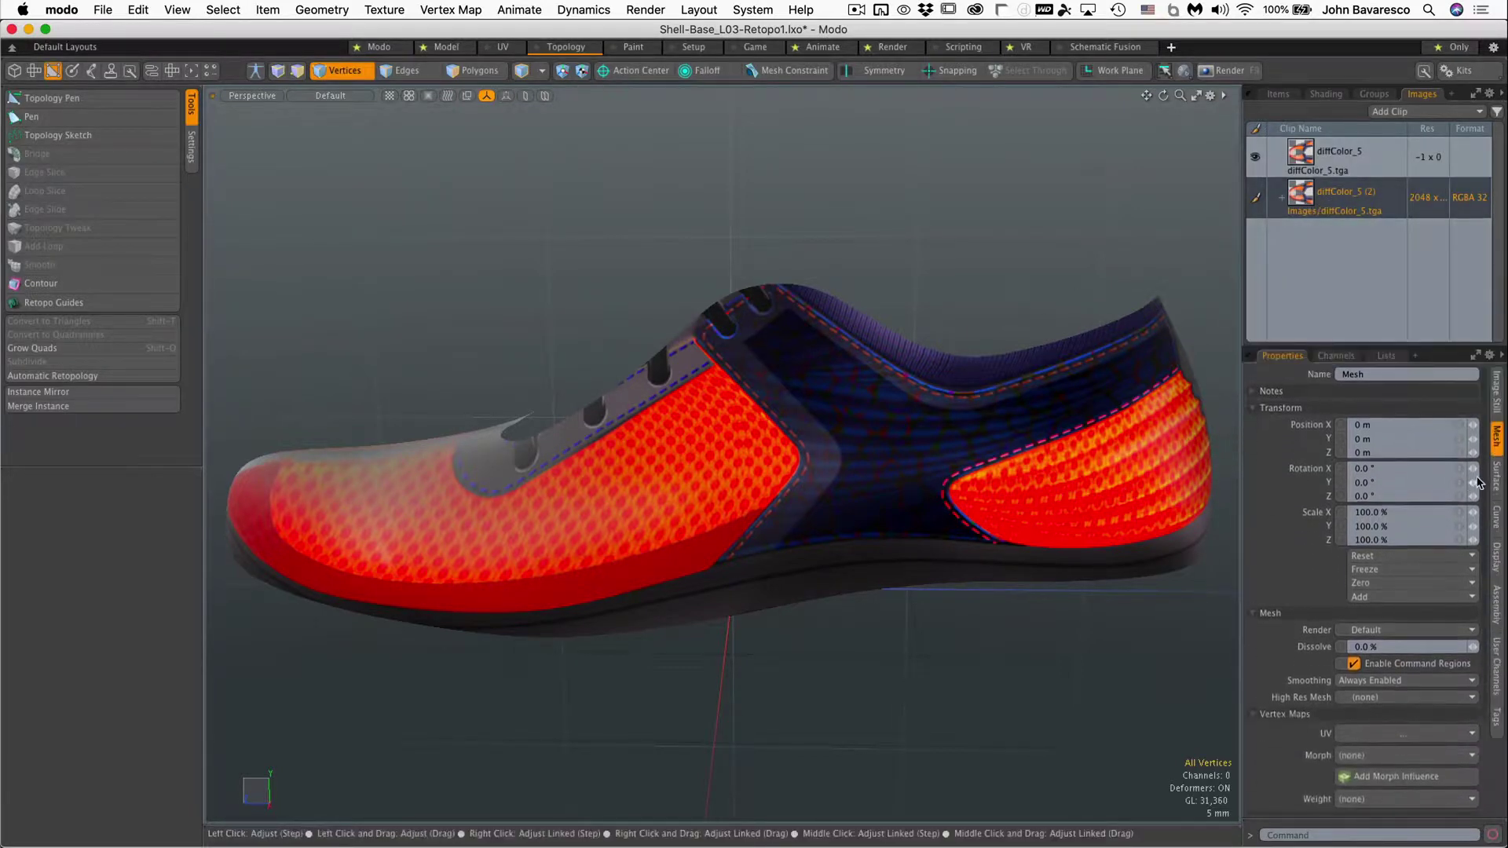
click(1497, 401)
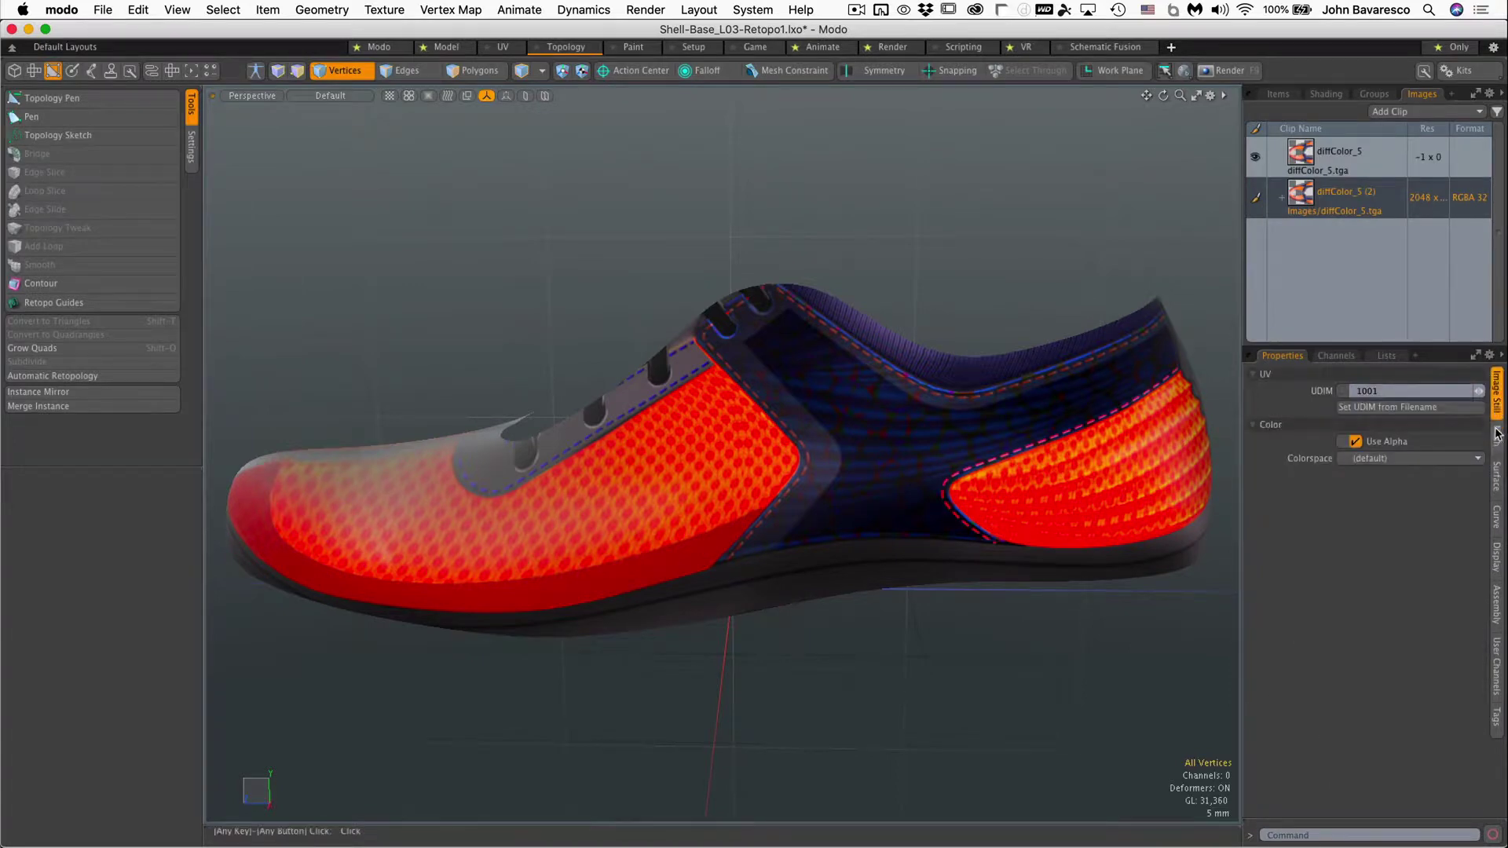
click(1414, 458)
click(1414, 469)
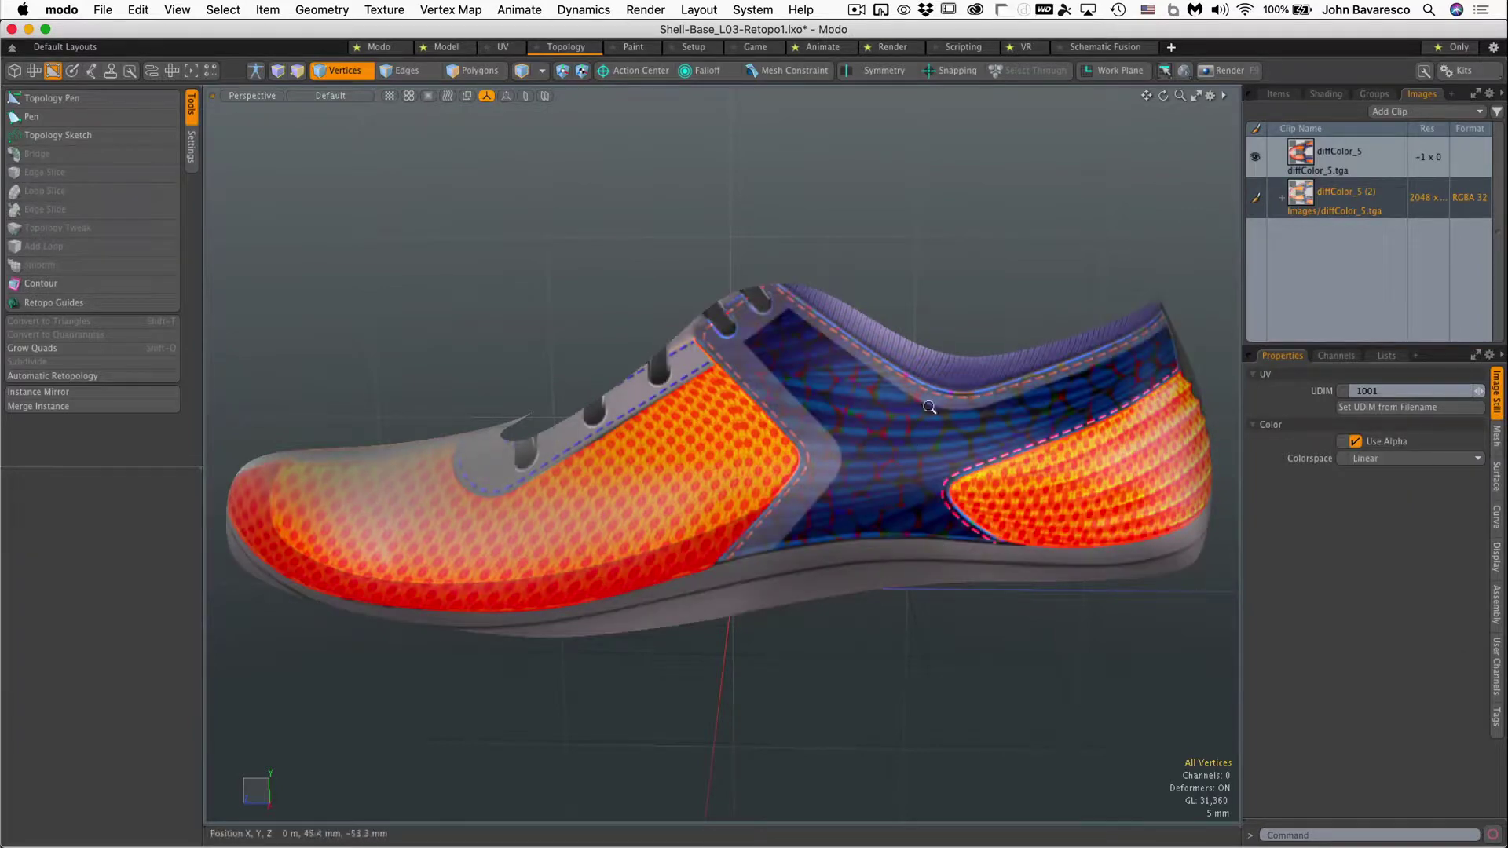
alt+drag(889, 434, 699, 396)
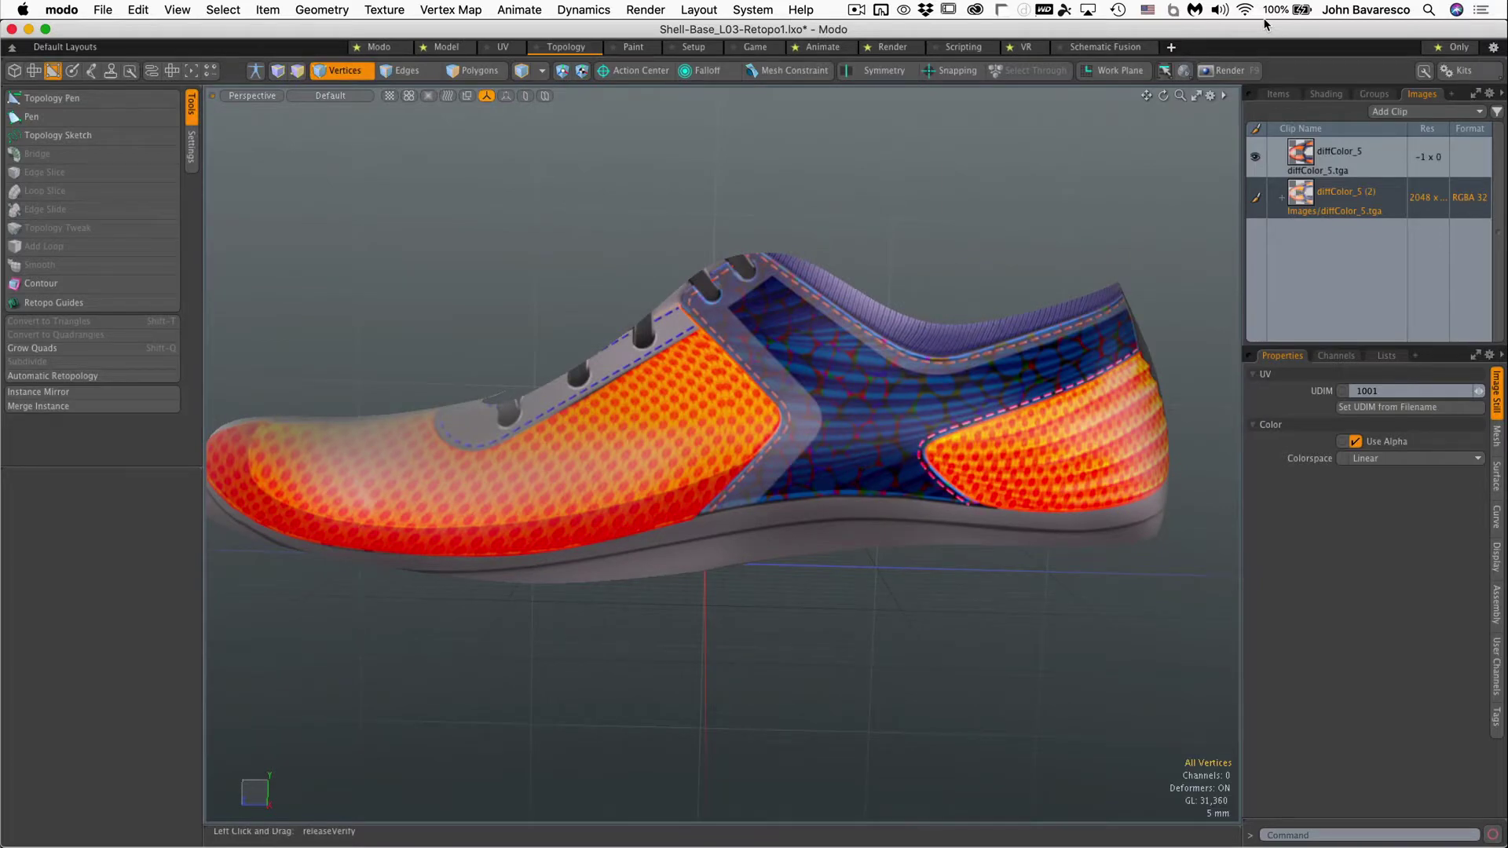
click(1278, 93)
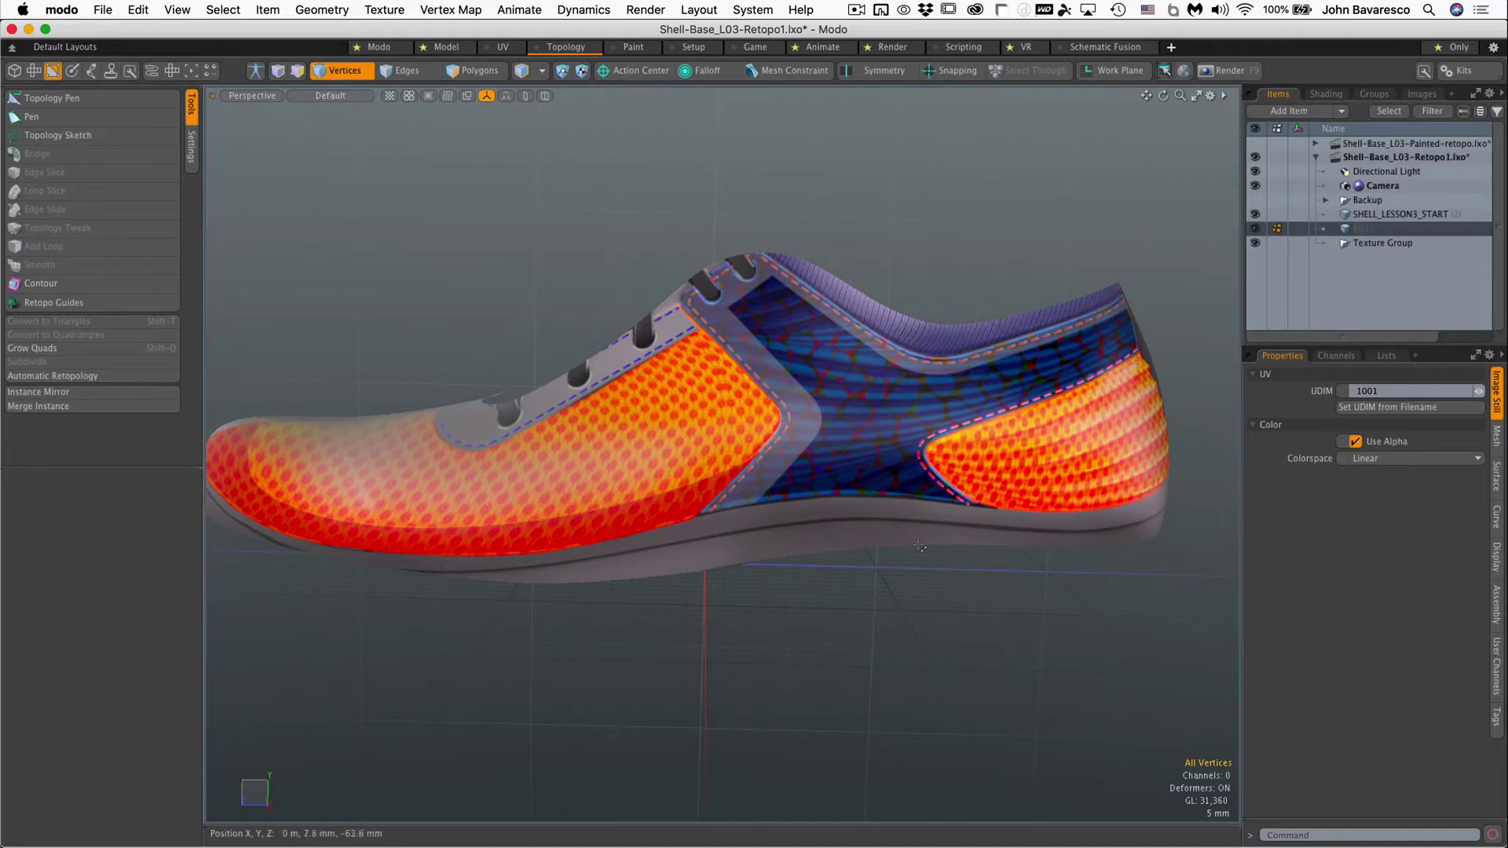